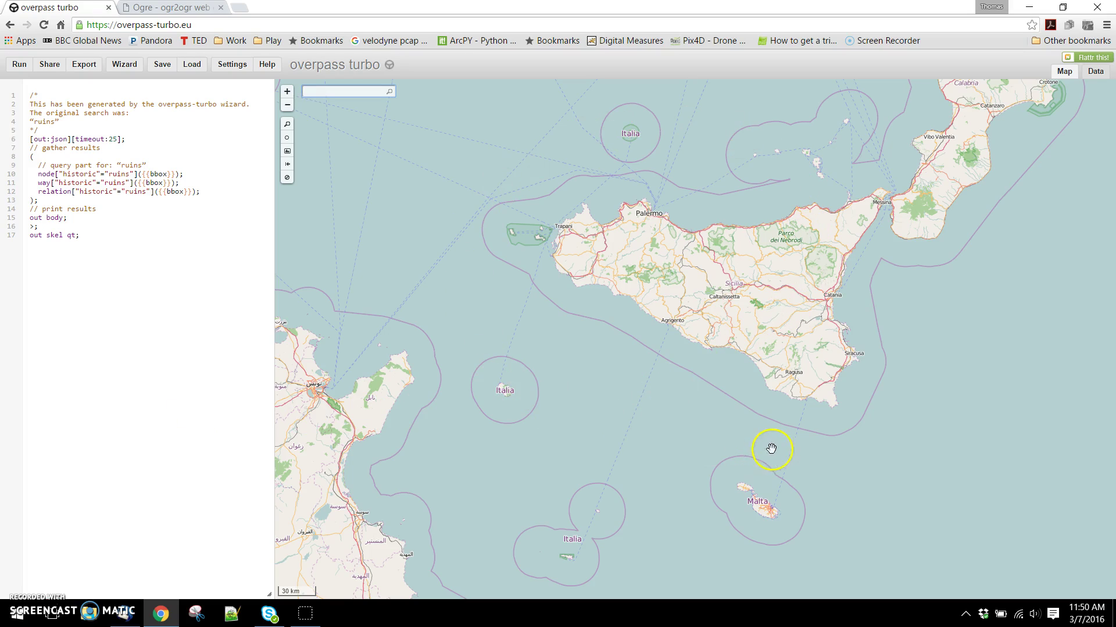
Pan and zoom the map around southern Sicily
drag(668, 411, 641, 452)
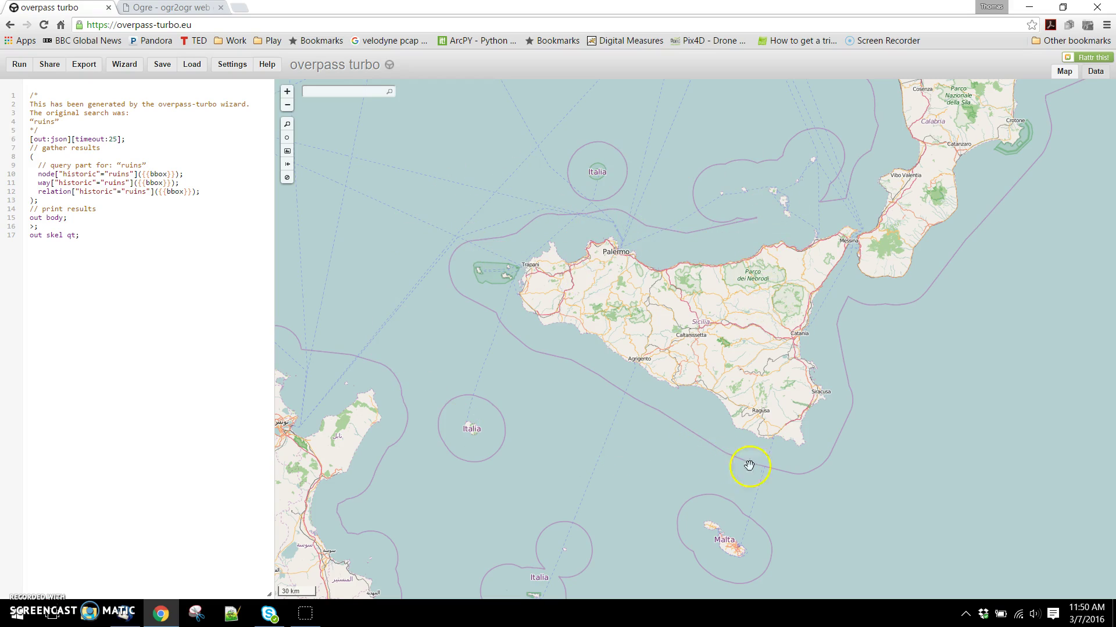
scroll(907, 386, down, 1)
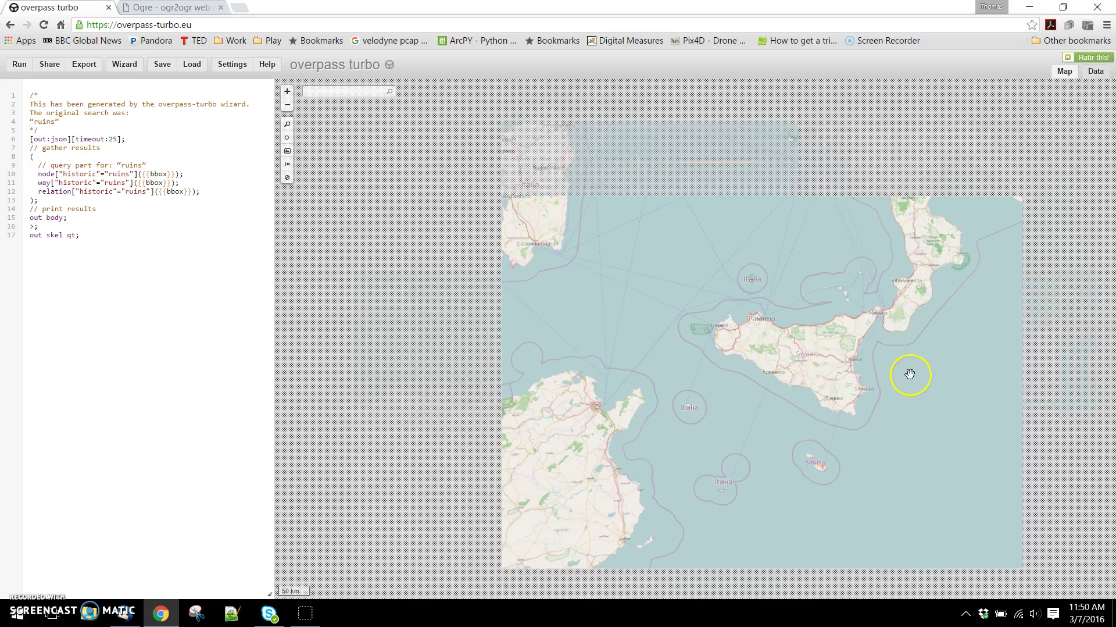
scroll(801, 413, up, 1)
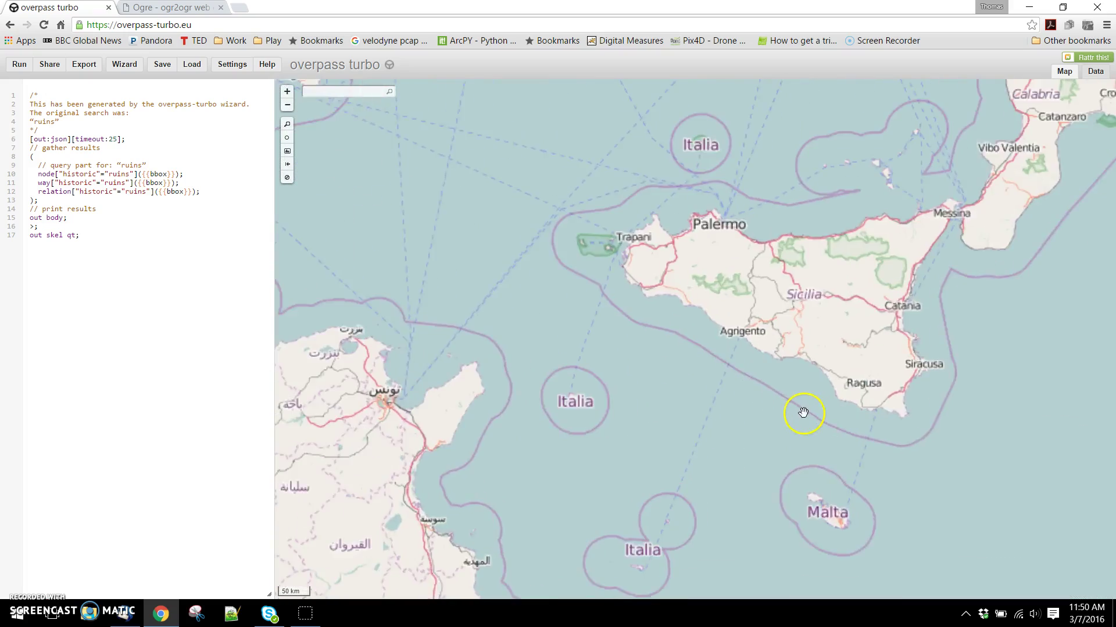
drag(802, 413, 727, 403)
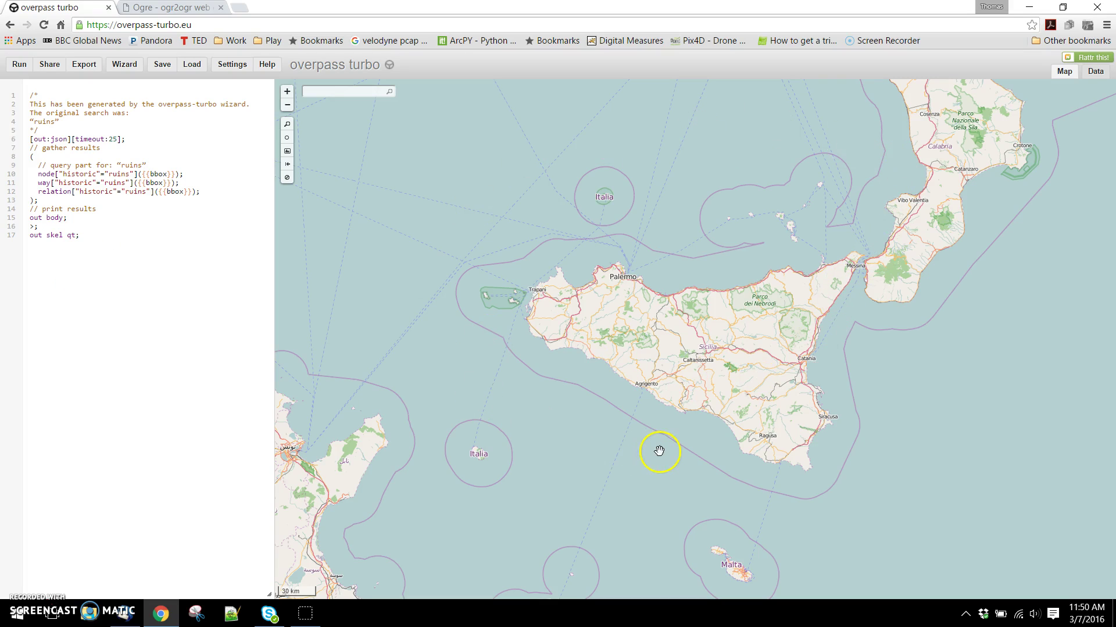
Search for 'Paris, Ile-de-France, Metropolitan France, France', frame the city, and run the ruins query
click(315, 95)
text(paris)
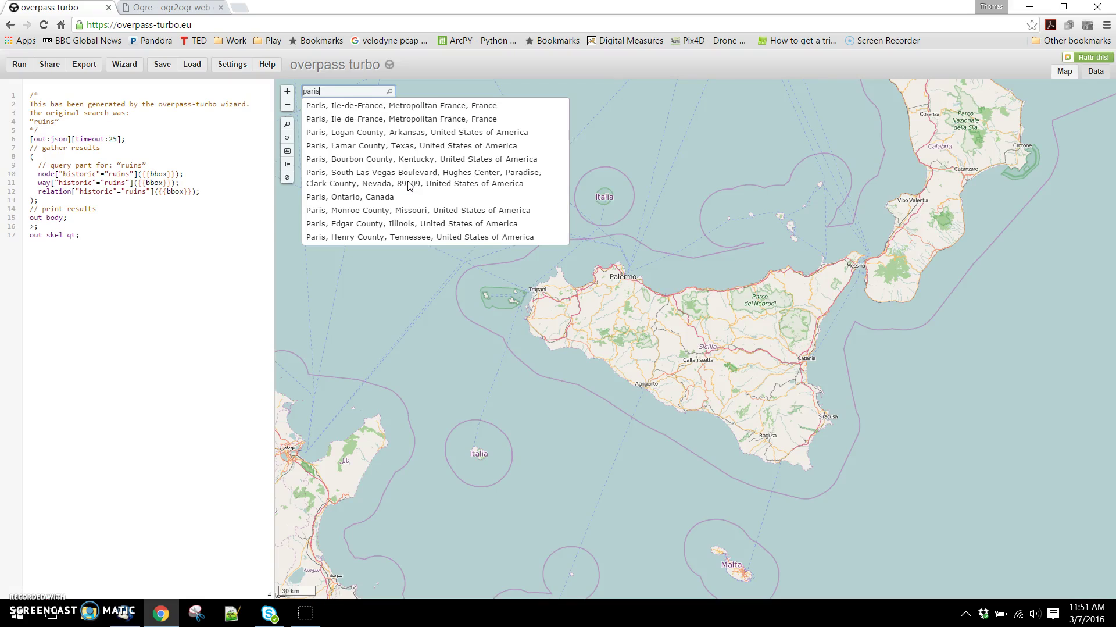
click(401, 106)
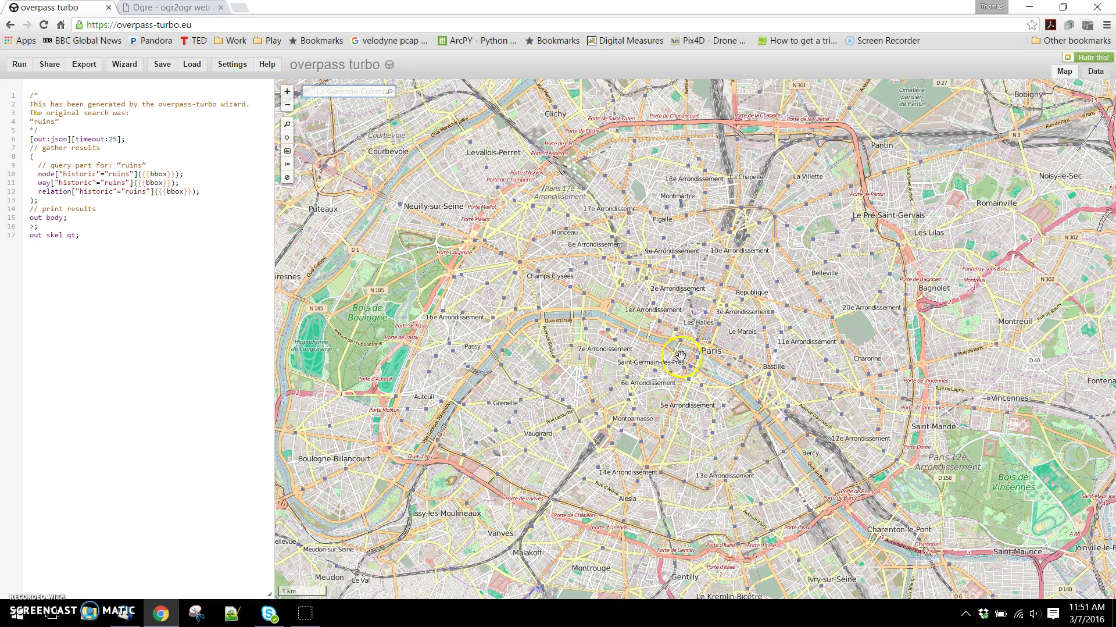
scroll(681, 355, down, 1)
scroll(681, 354, down, 1)
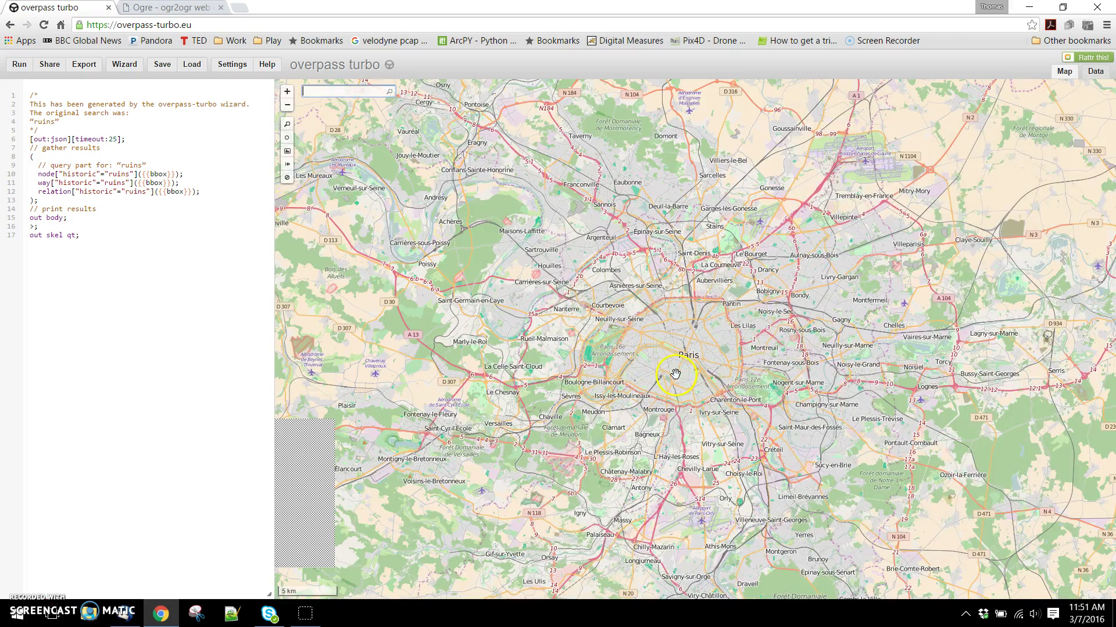
scroll(676, 372, up, 1)
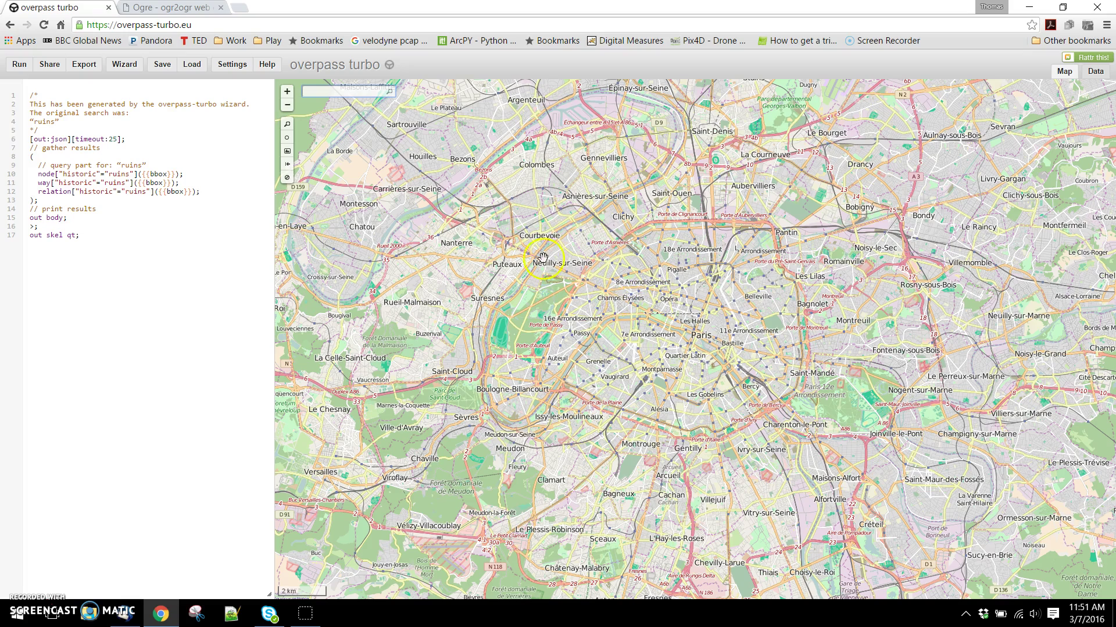
click(19, 64)
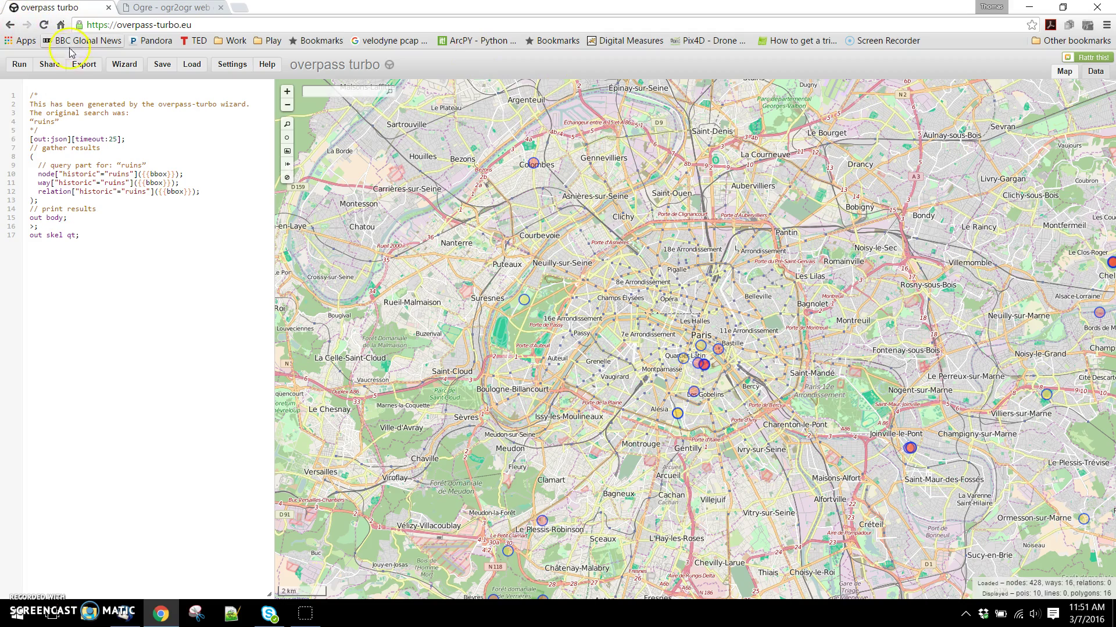
Export the results as GeoJSON, cancelling the file save
click(83, 64)
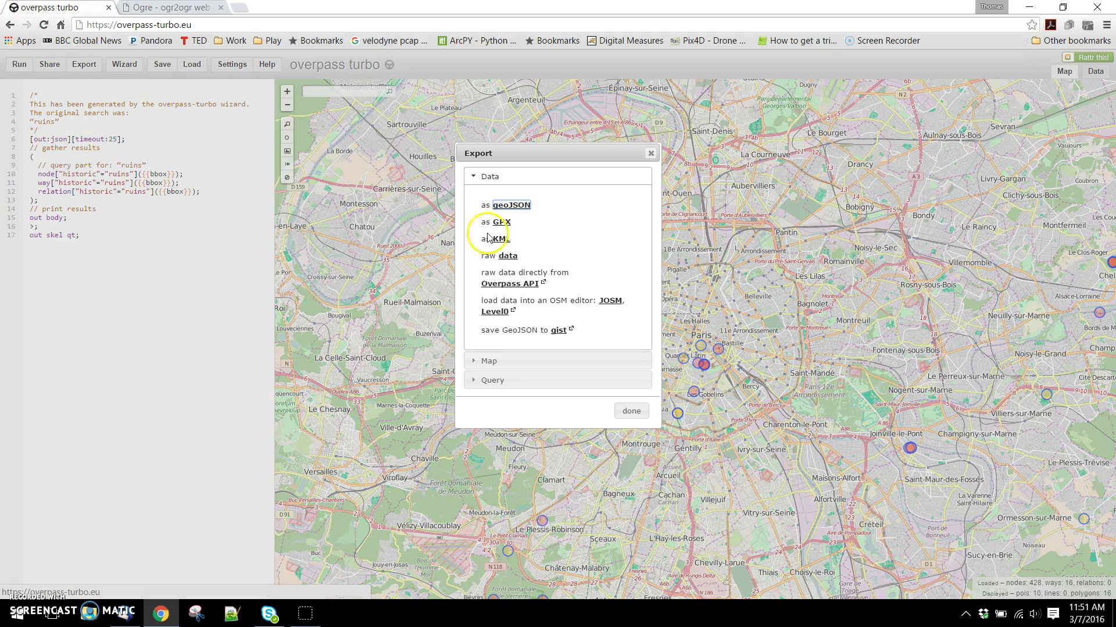
click(520, 207)
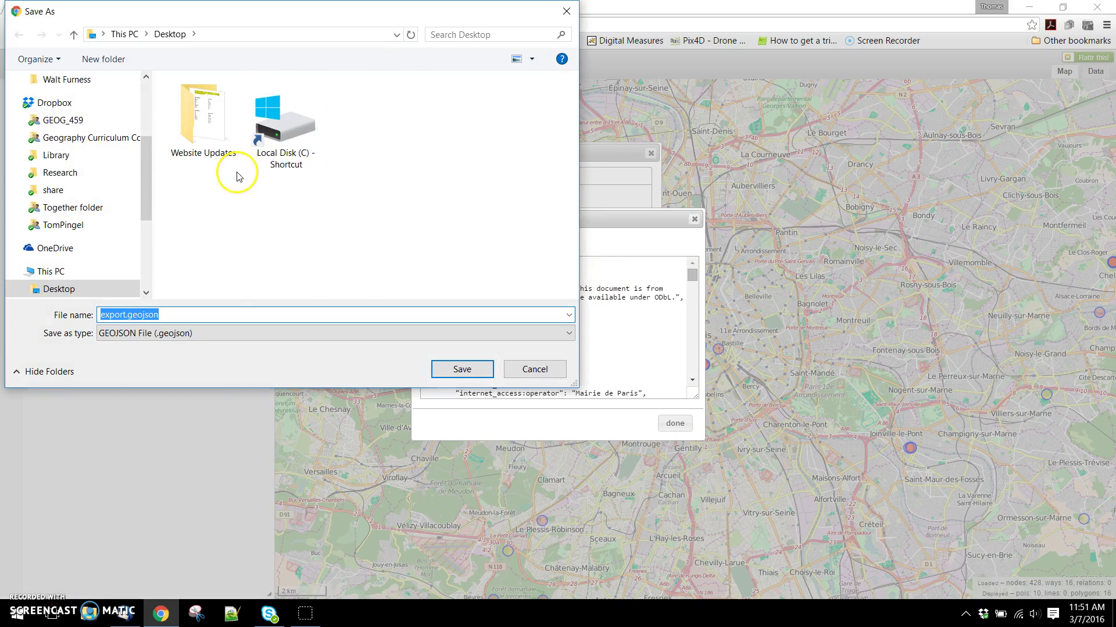
click(533, 368)
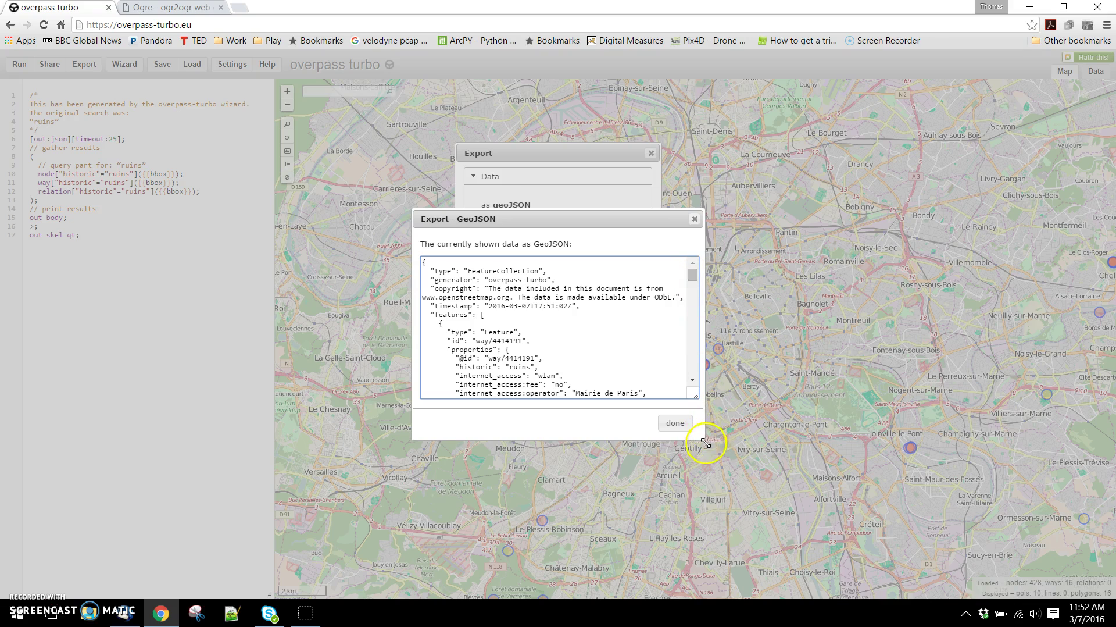
Enlarge the GeoJSON export window, select all its text, and bring up copy options
drag(706, 448, 897, 523)
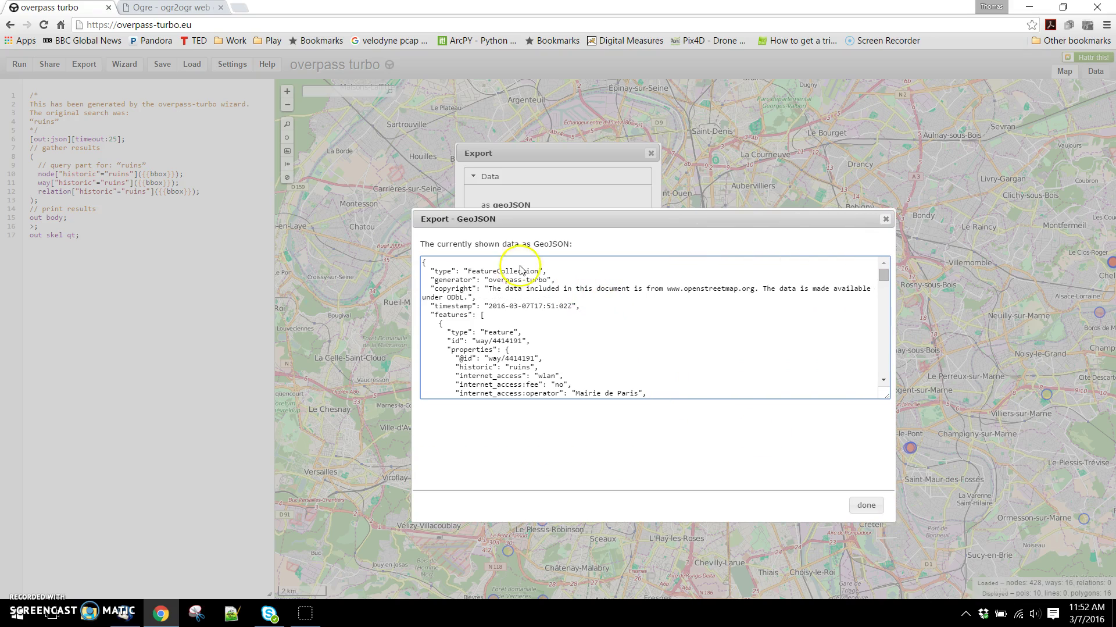
scroll(525, 292, down, 1)
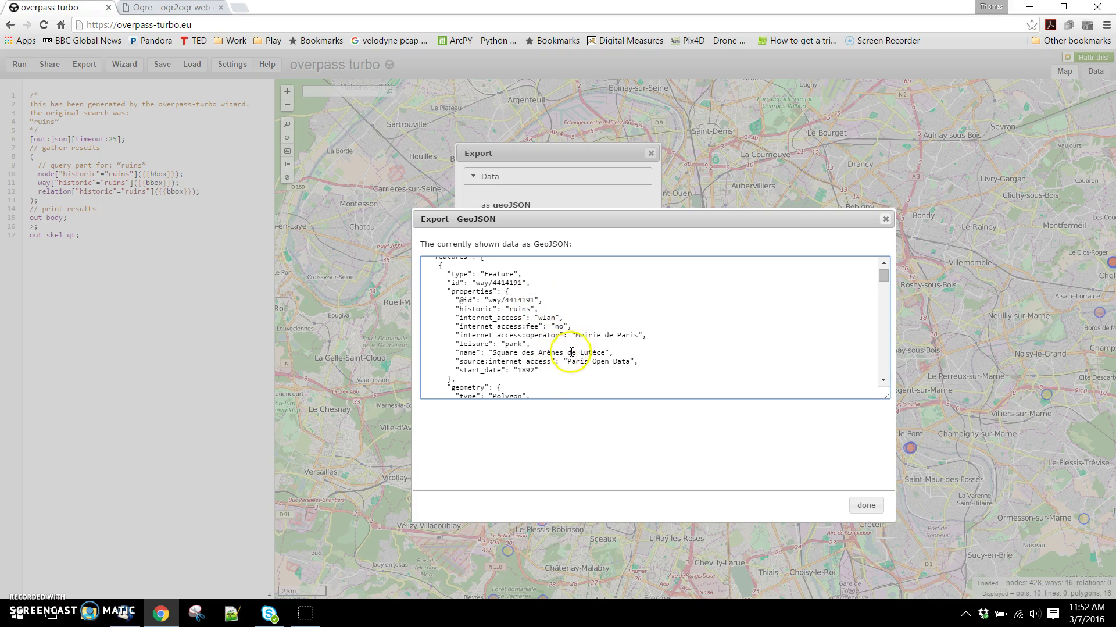
scroll(705, 351, down, 3)
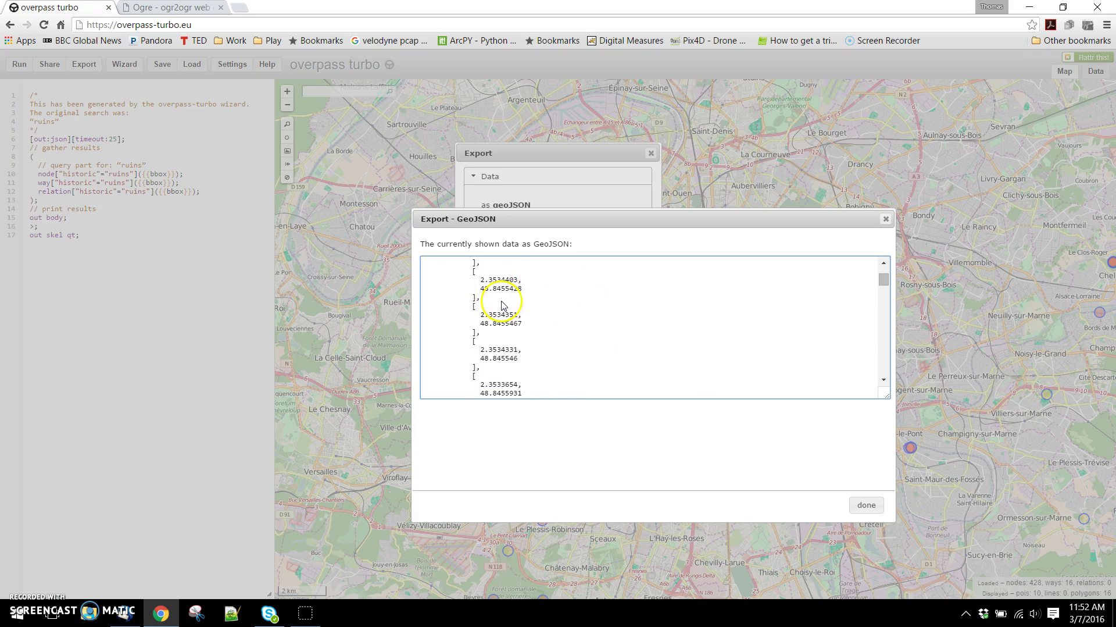
mouse_move(884, 280)
mouse_down()
mouse_move(885, 369)
mouse_move(899, 275)
mouse_up()
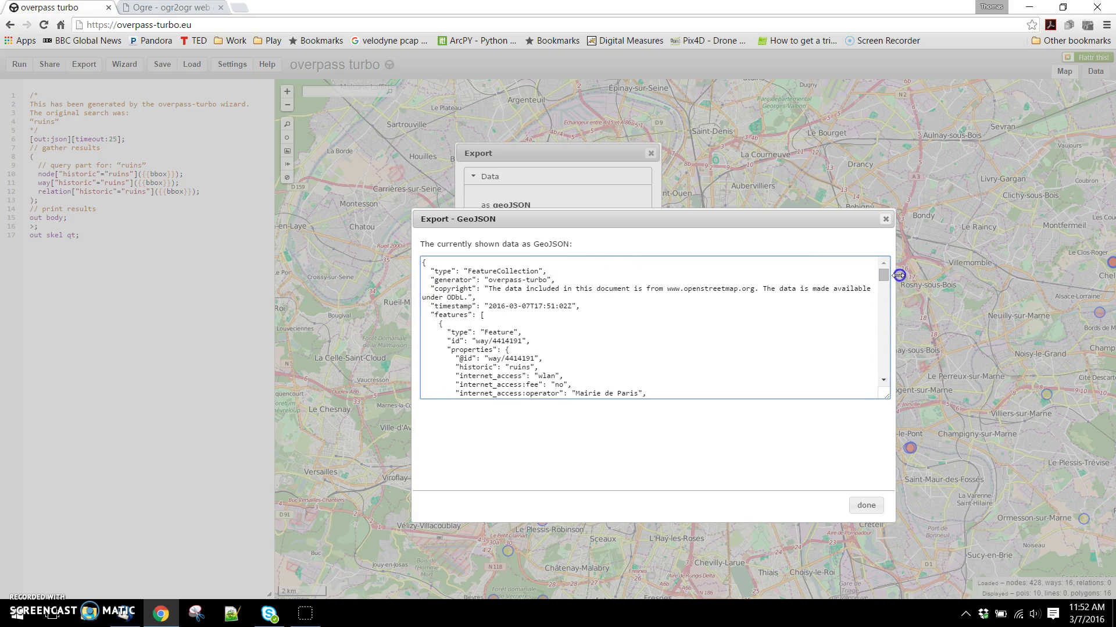
click(501, 318)
key(ctrl+a)
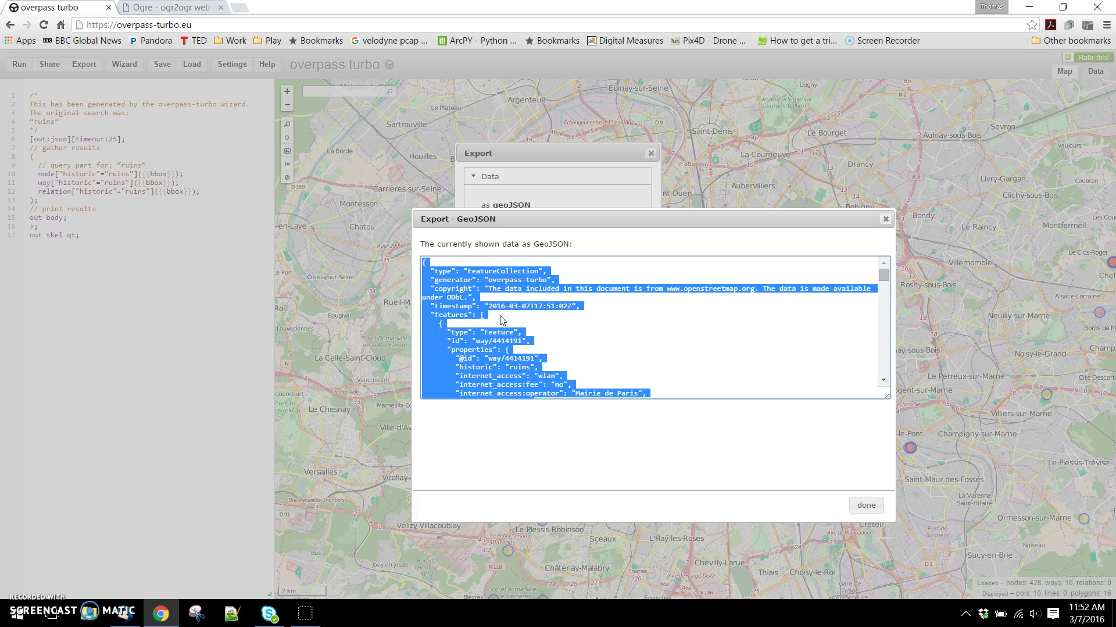
right_click(598, 356)
In Ogre, replace the sample GeoJSON with the copied Paris ruins GeoJSON
click(166, 9)
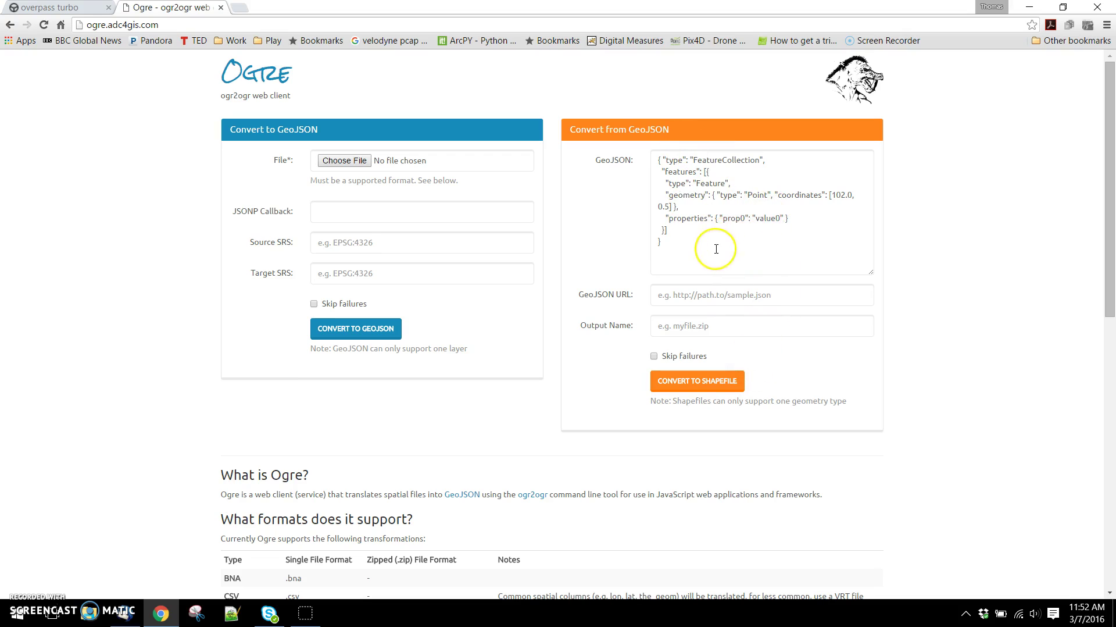
drag(716, 249, 619, 129)
key(BackSpace)
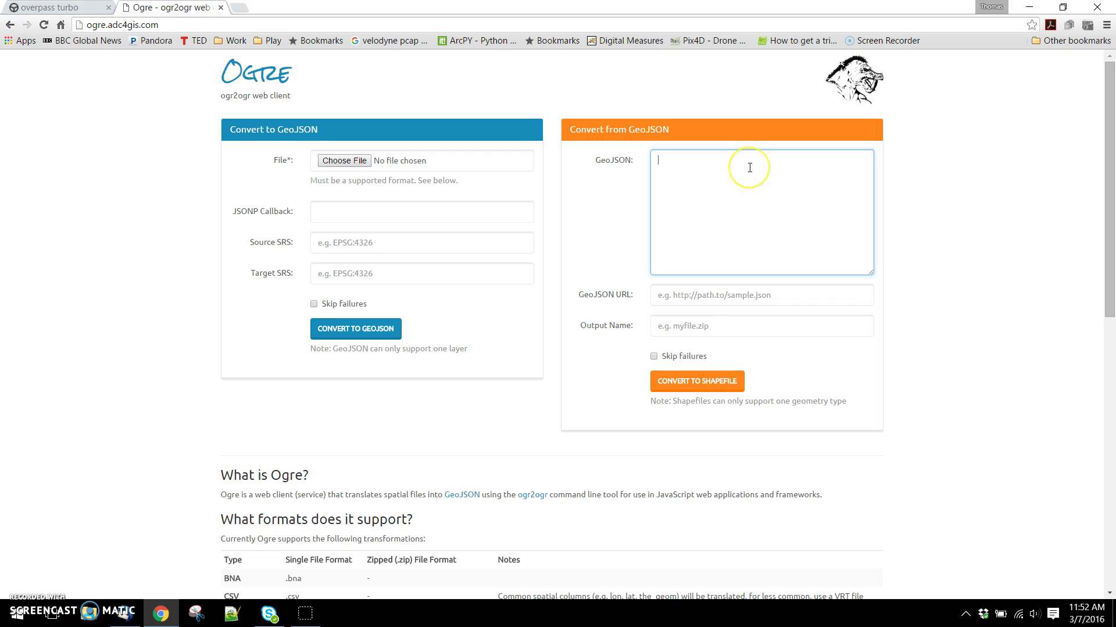
key(ctrl+v)
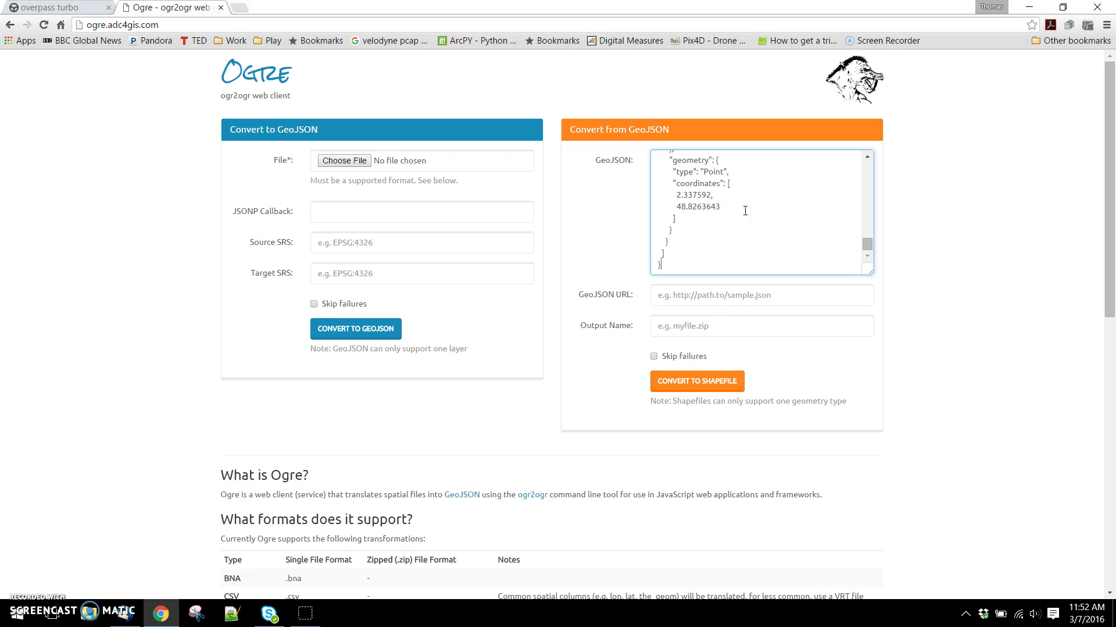
Enter the output name ruins-in-paris for the shapefile conversion
click(711, 329)
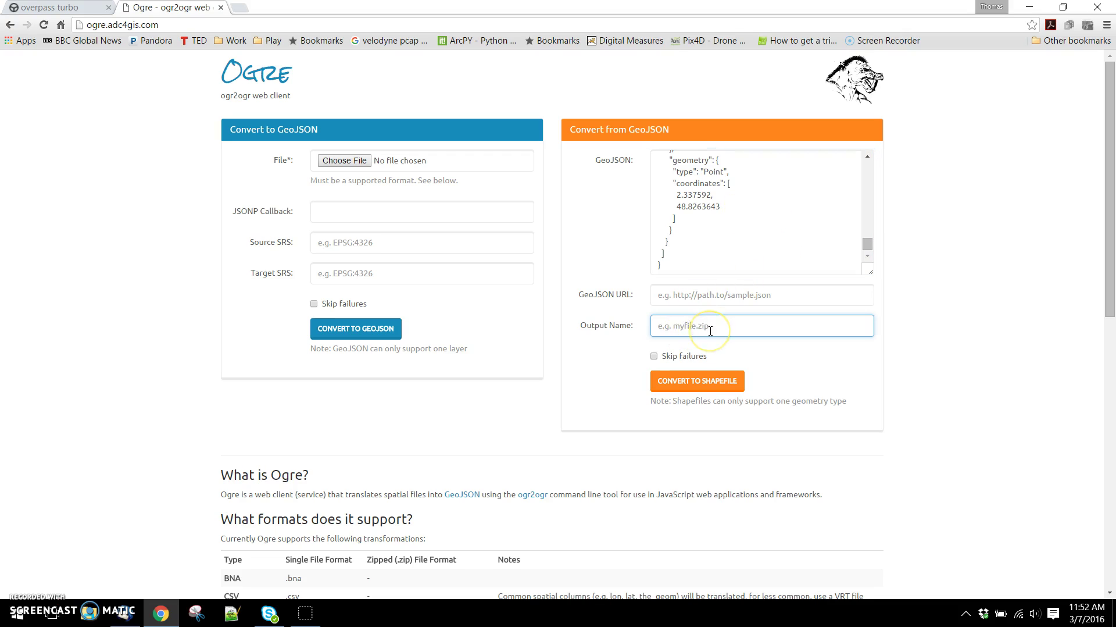
text(my)
key(BackSpace)
text(r)
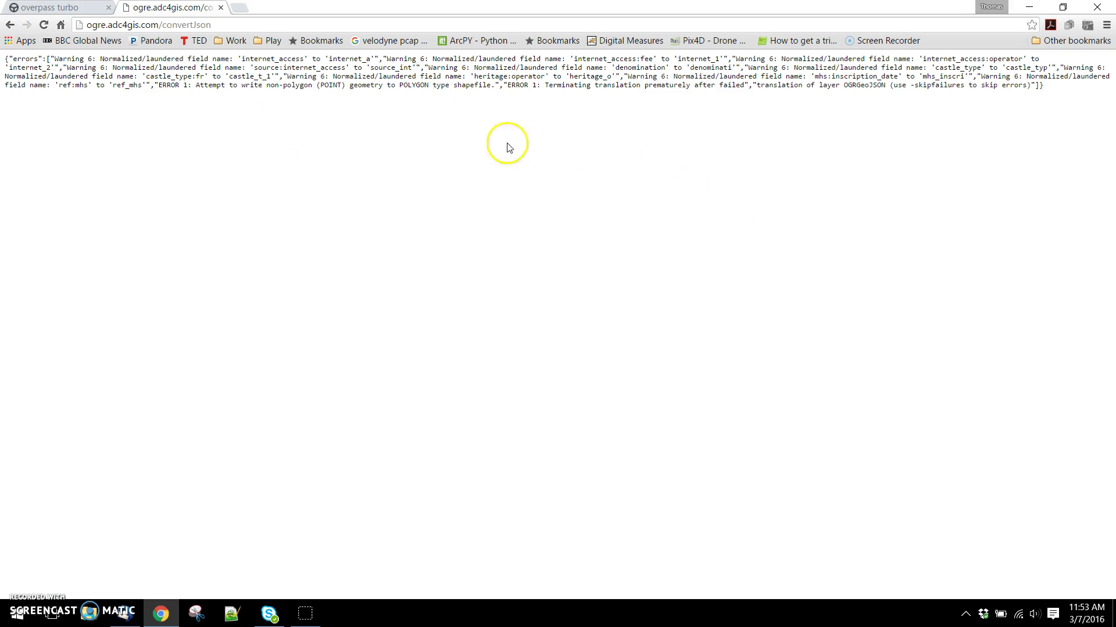
Highlight Ogre's POINT-to-POLYGON error message, then return to overpass turbo's export window
click(179, 85)
drag(180, 85, 490, 85)
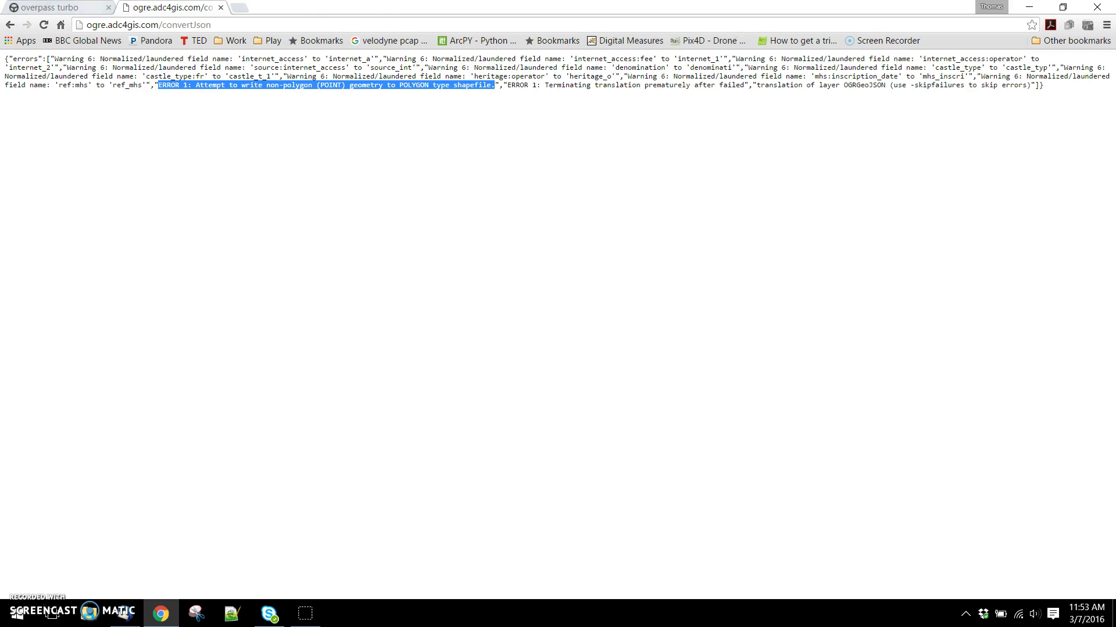
click(56, 7)
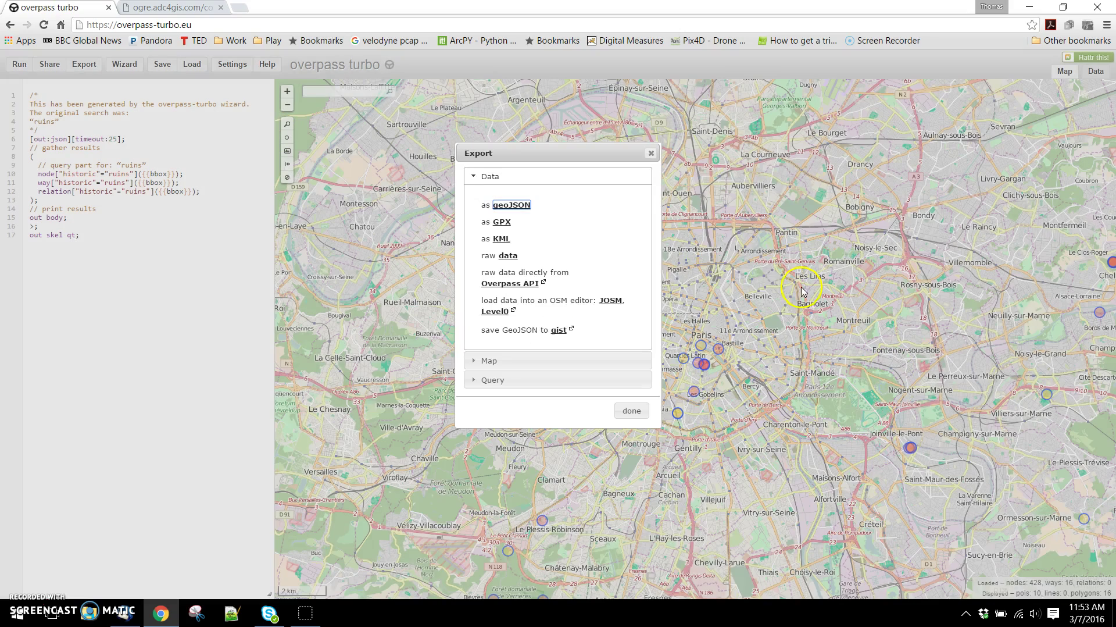
Close the Export dialog using its X button
click(650, 152)
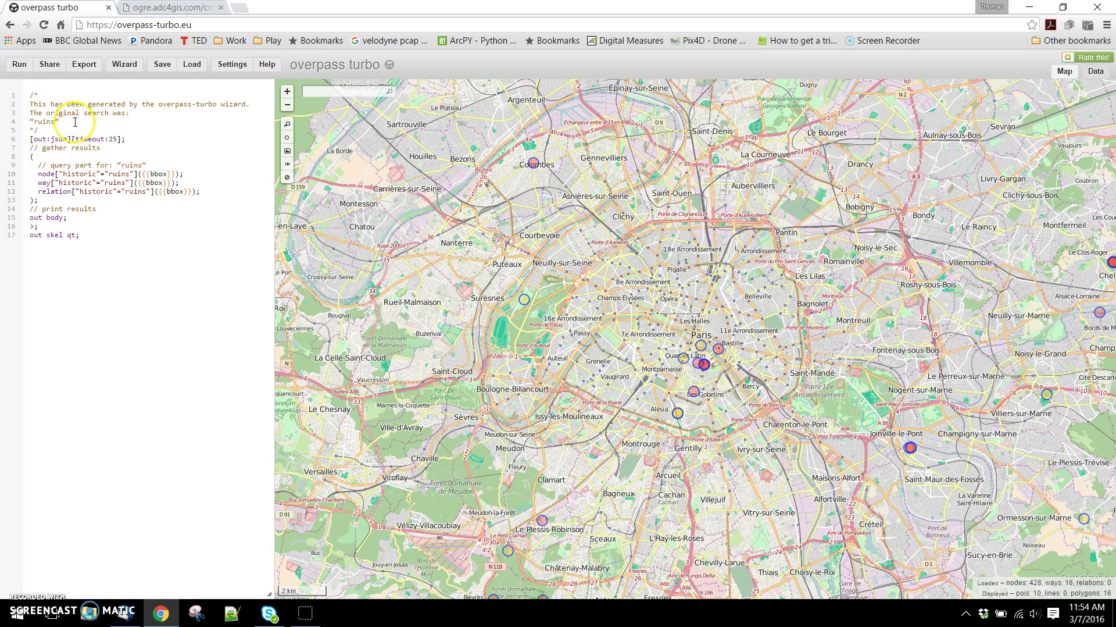
Examine the query code, highlighting the 'ruins' search term and the wizard comment block
click(37, 182)
double_click(34, 129)
double_click(34, 95)
click(56, 129)
click(33, 89)
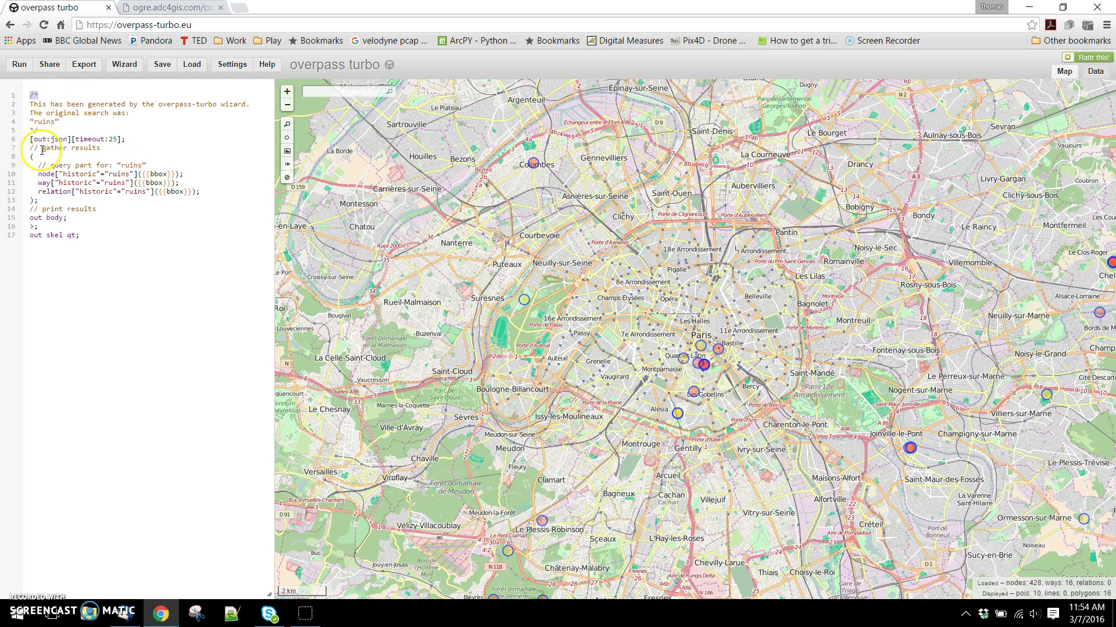
triple_click(49, 122)
click(57, 132)
click(75, 120)
drag(74, 119, 5, 107)
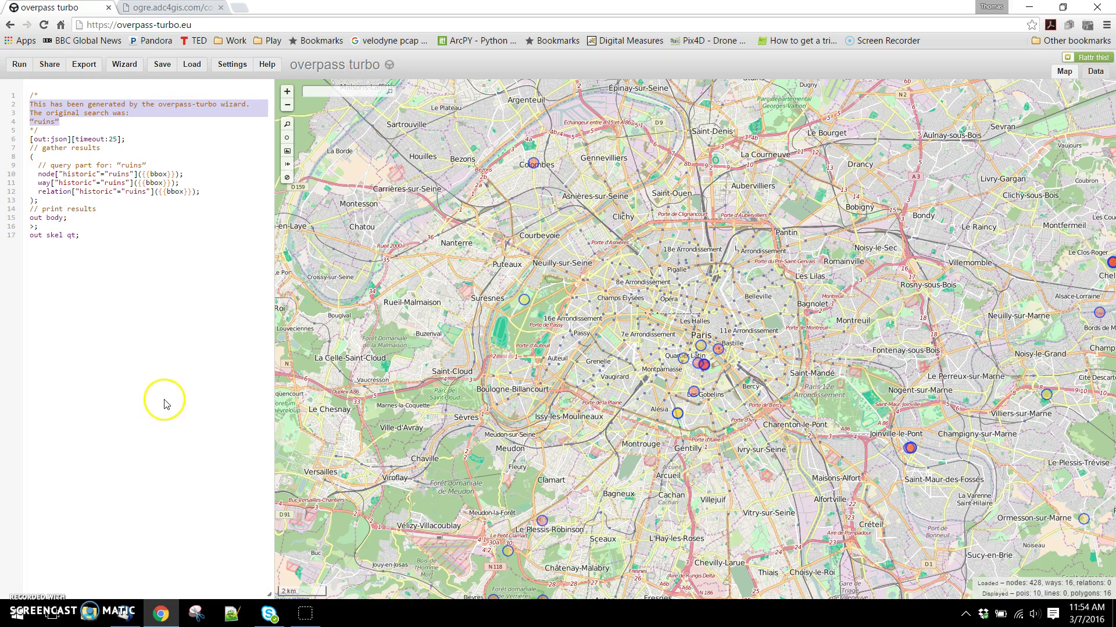
click(47, 166)
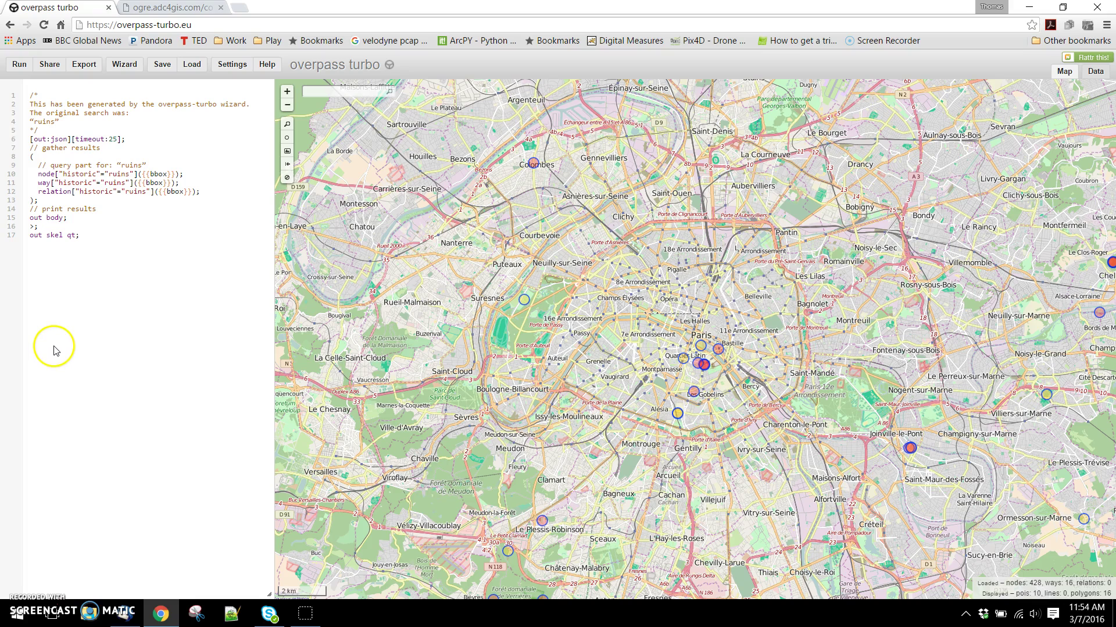
Comment out the way and relation lines by prefixing each with //
click(38, 182)
text(//)
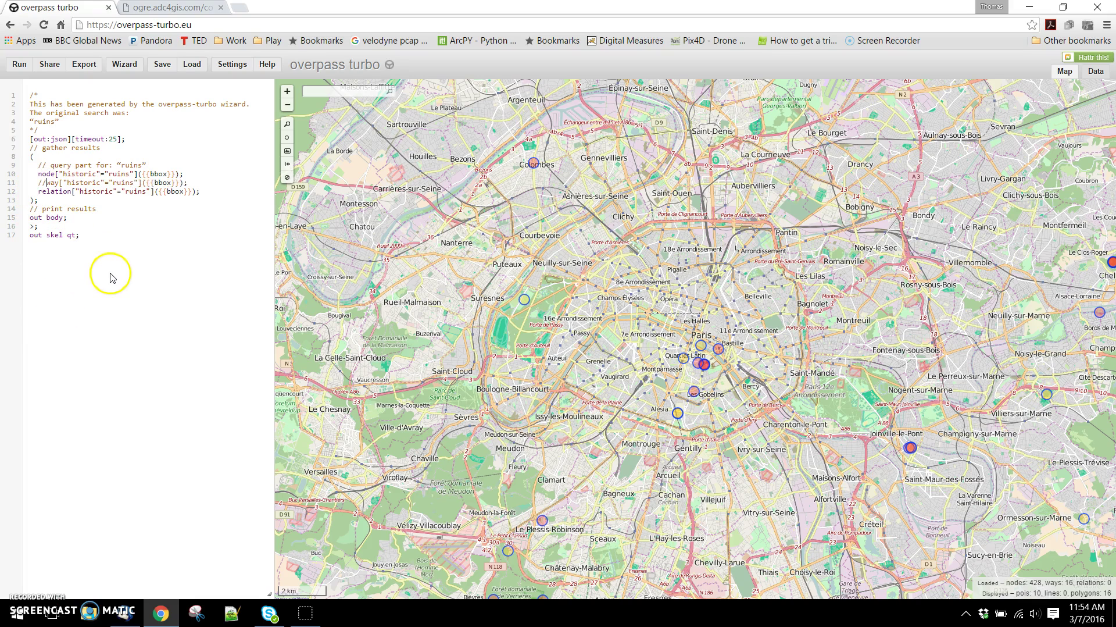
click(38, 191)
text(//)
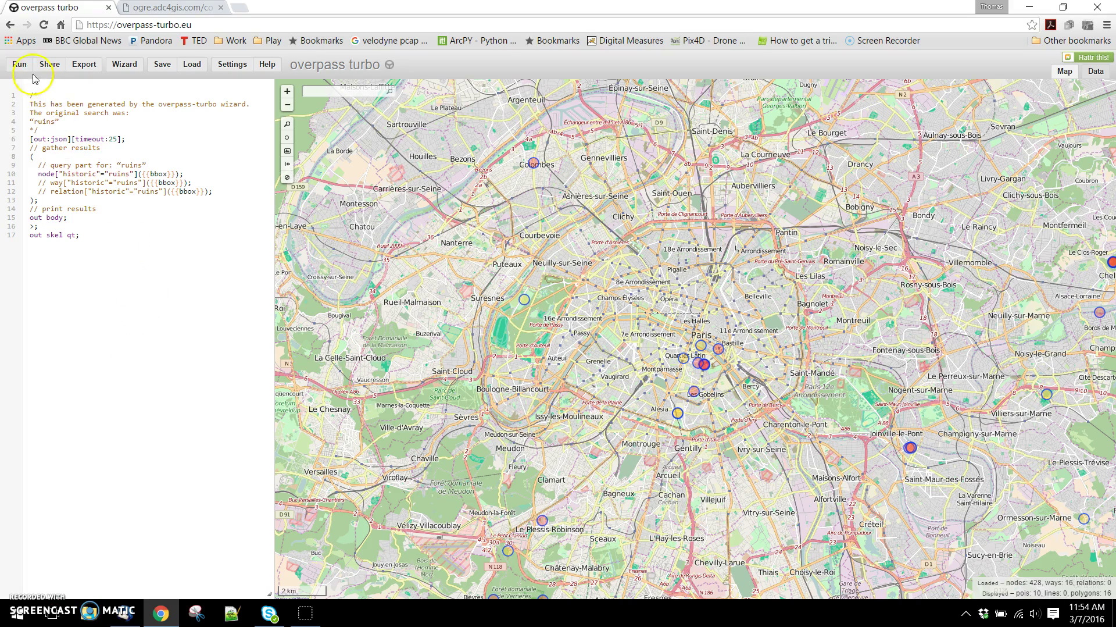
Rerun the node-only query and copy the GeoJSON export of its 10 ruin points
click(19, 64)
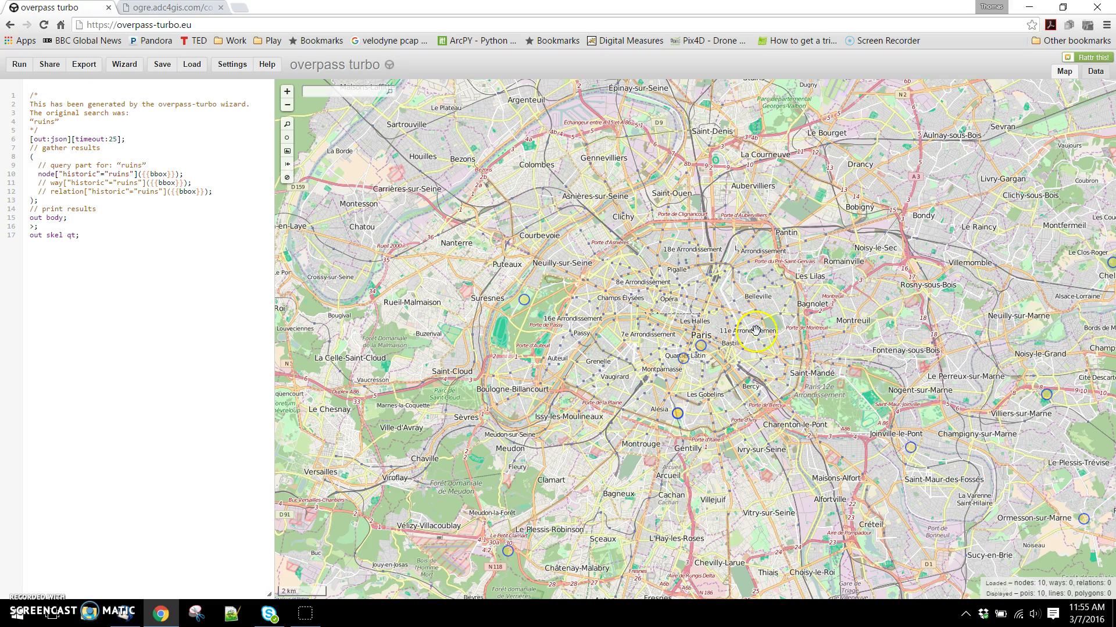
mouse_move(1044, 582)
click(84, 64)
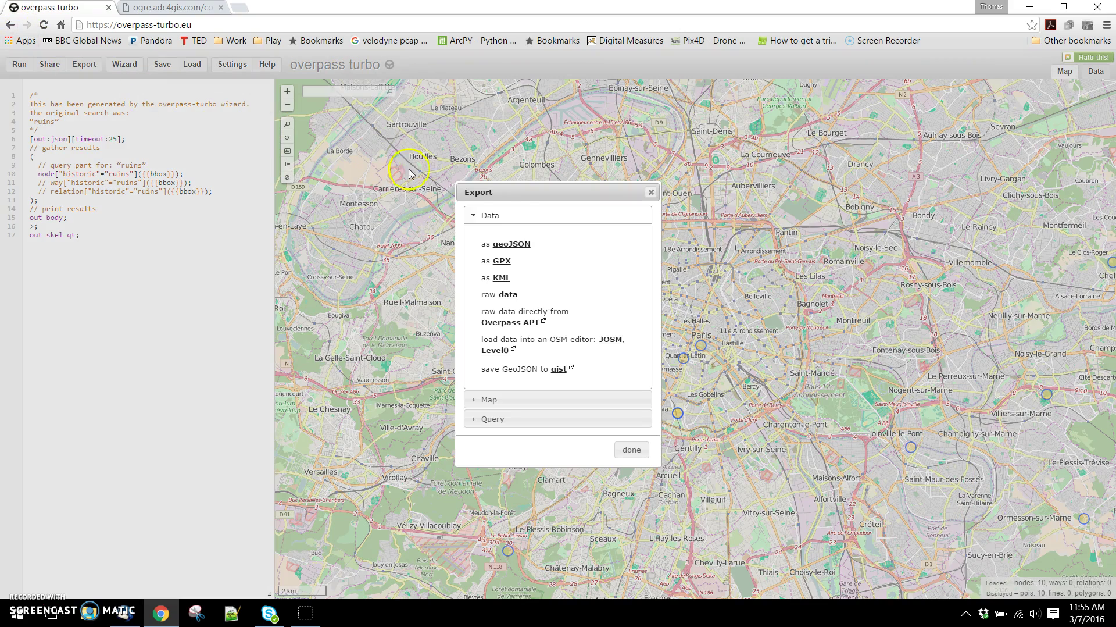
click(522, 248)
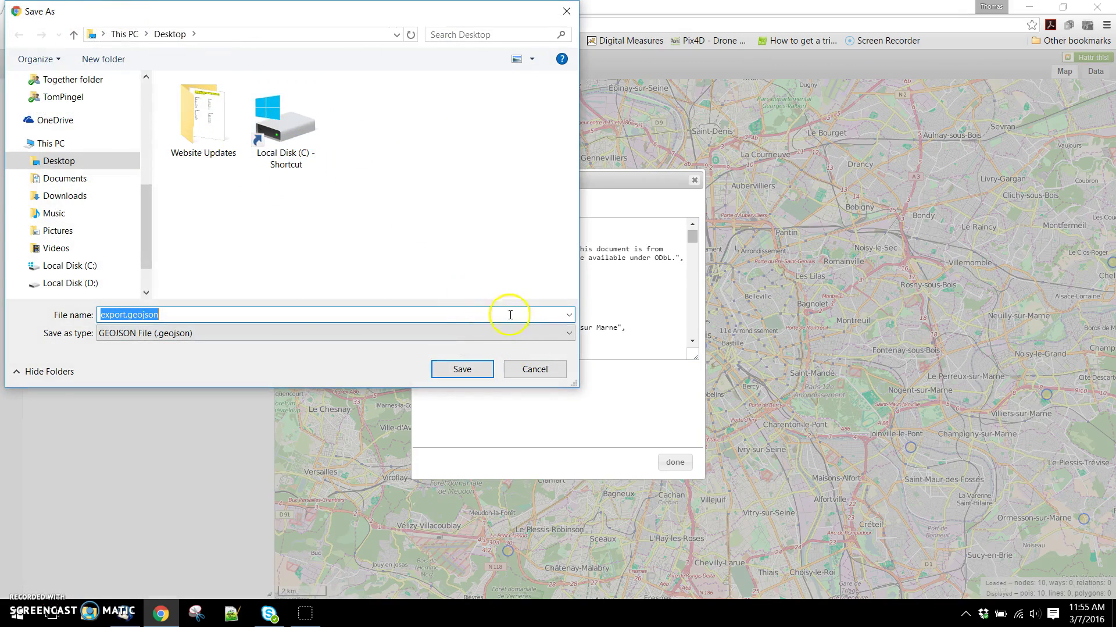
click(536, 369)
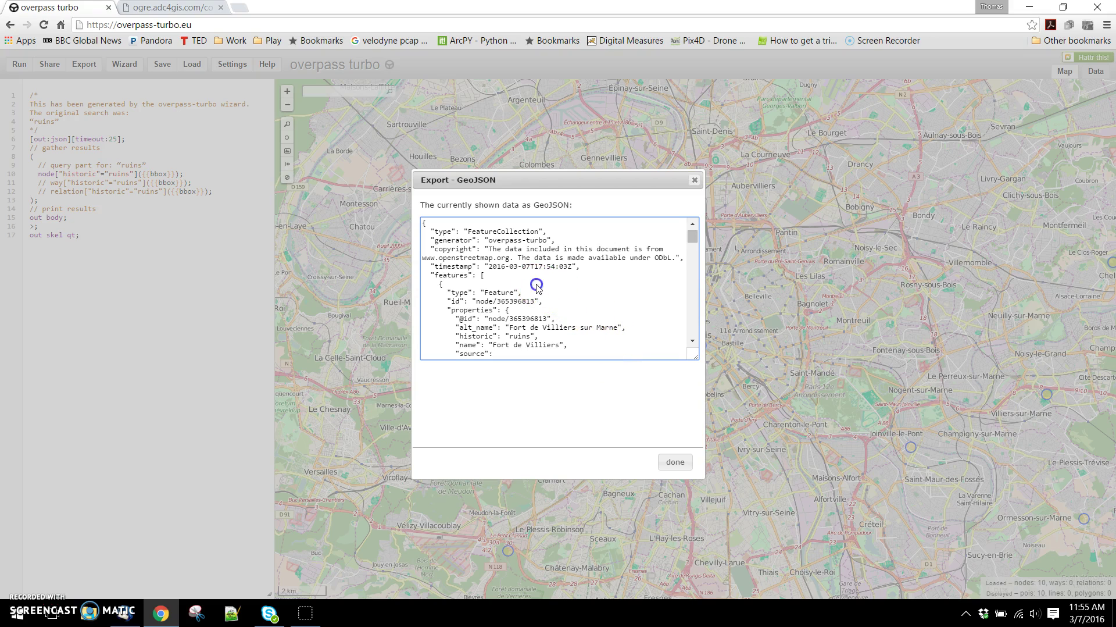
key(ctrl+a)
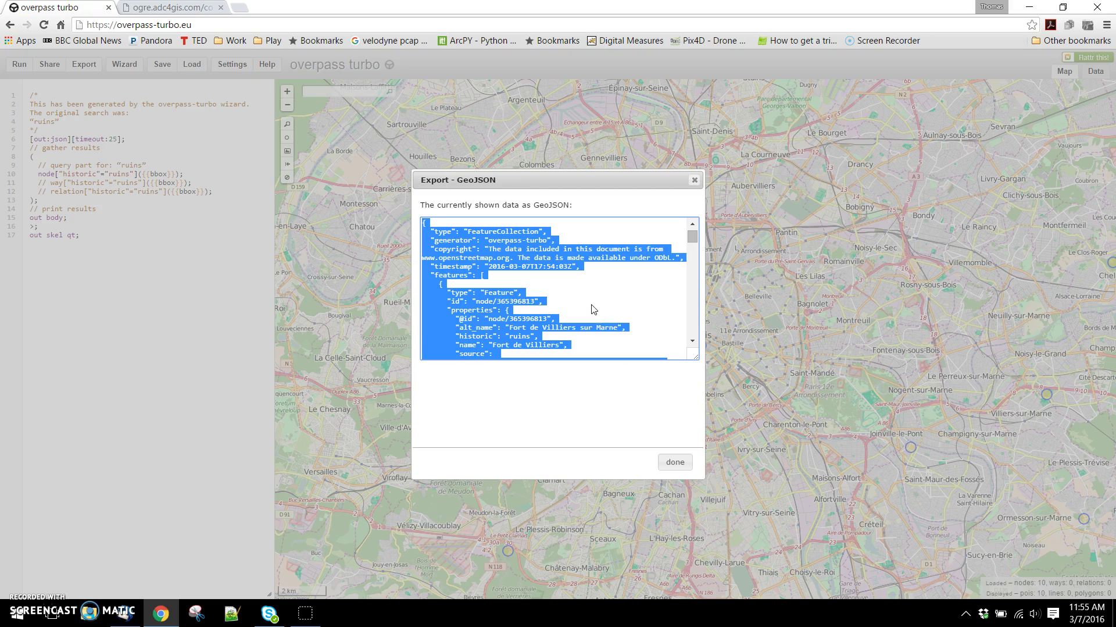
click(675, 462)
In Ogre, replace the old GeoJSON input with the new point-only GeoJSON
click(640, 446)
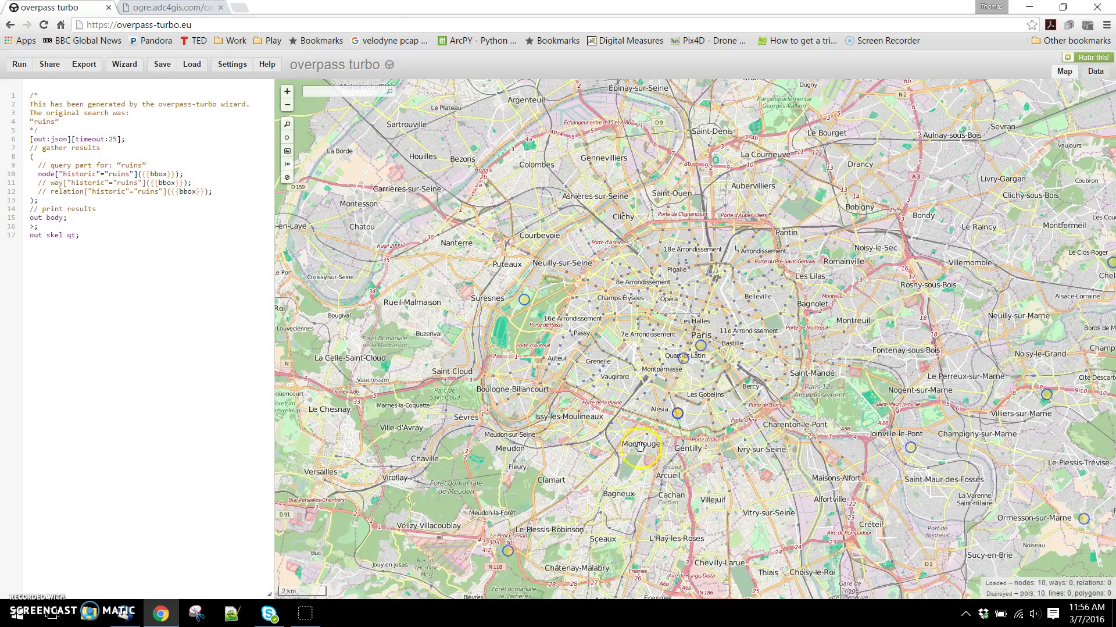
key(ctrl+Tab)
key(alt+Left)
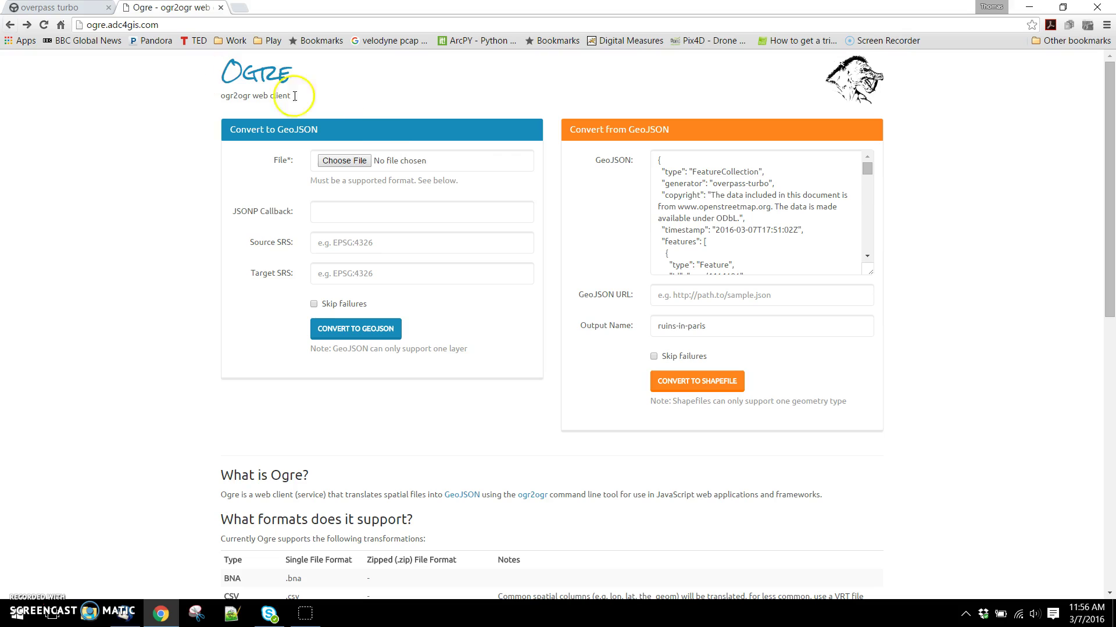
click(721, 215)
key(ctrl+a)
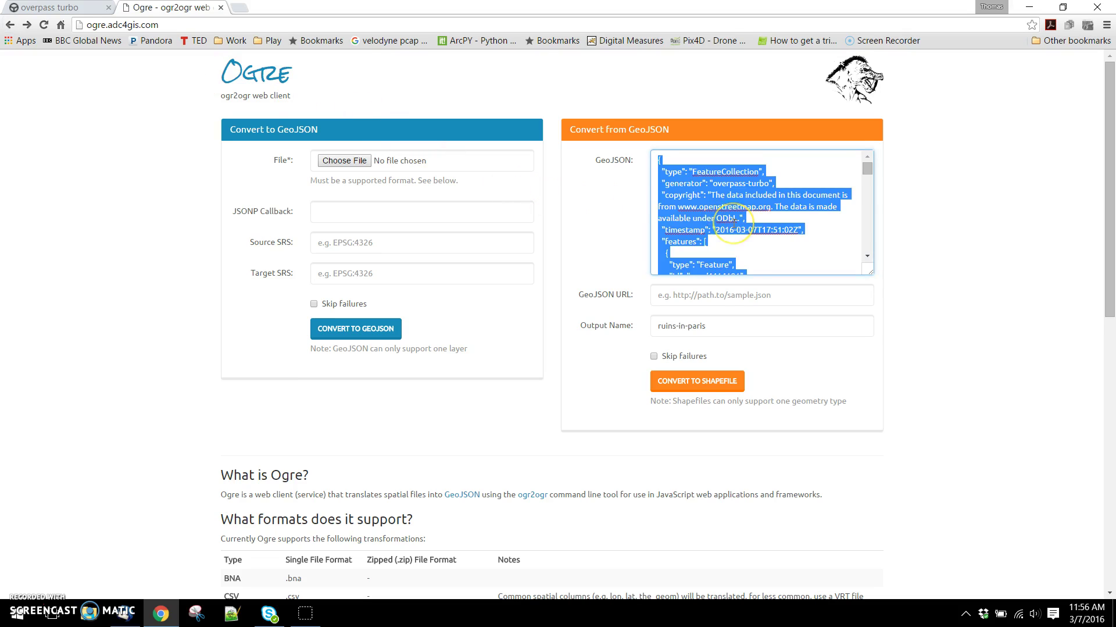
key(BackSpace)
key(ctrl+v)
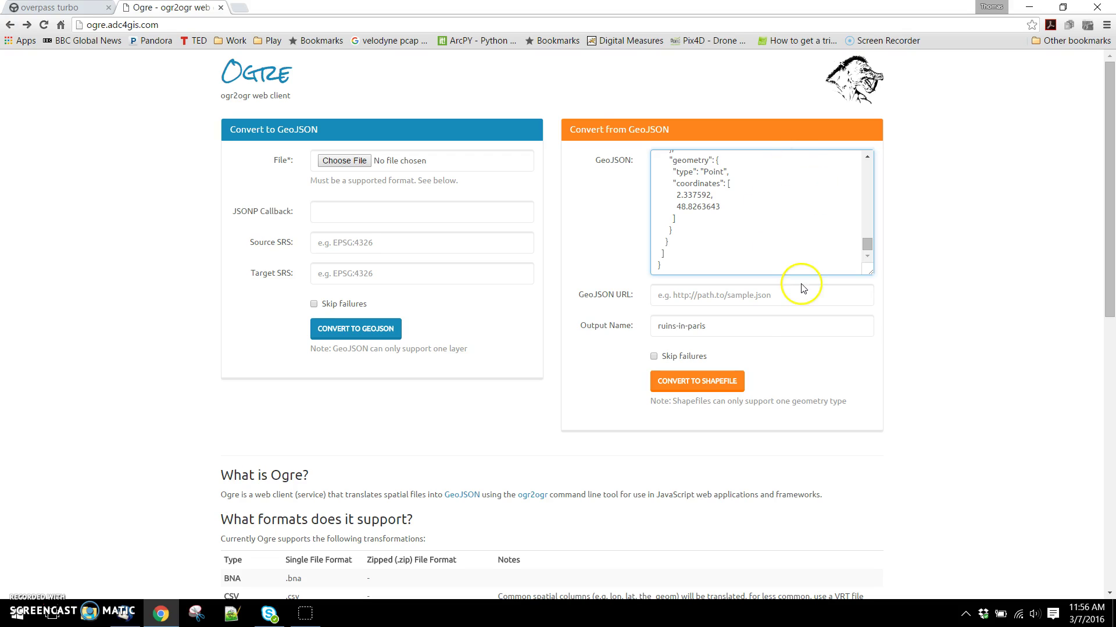
Convert to shapefile and save ruins-in-paris.zip to the Desktop
click(750, 328)
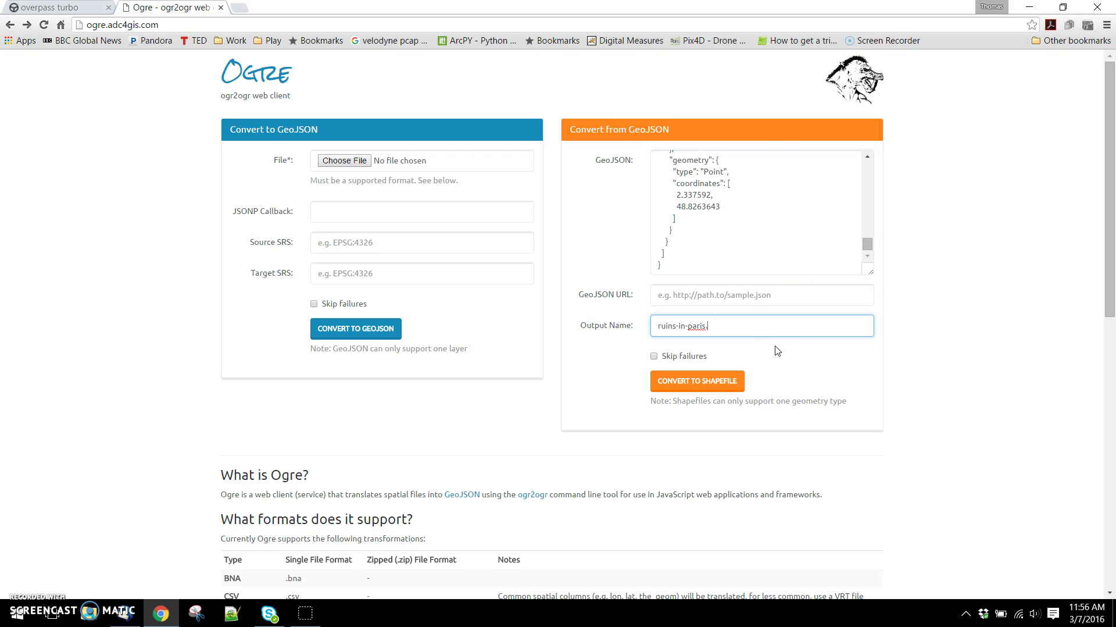
click(728, 381)
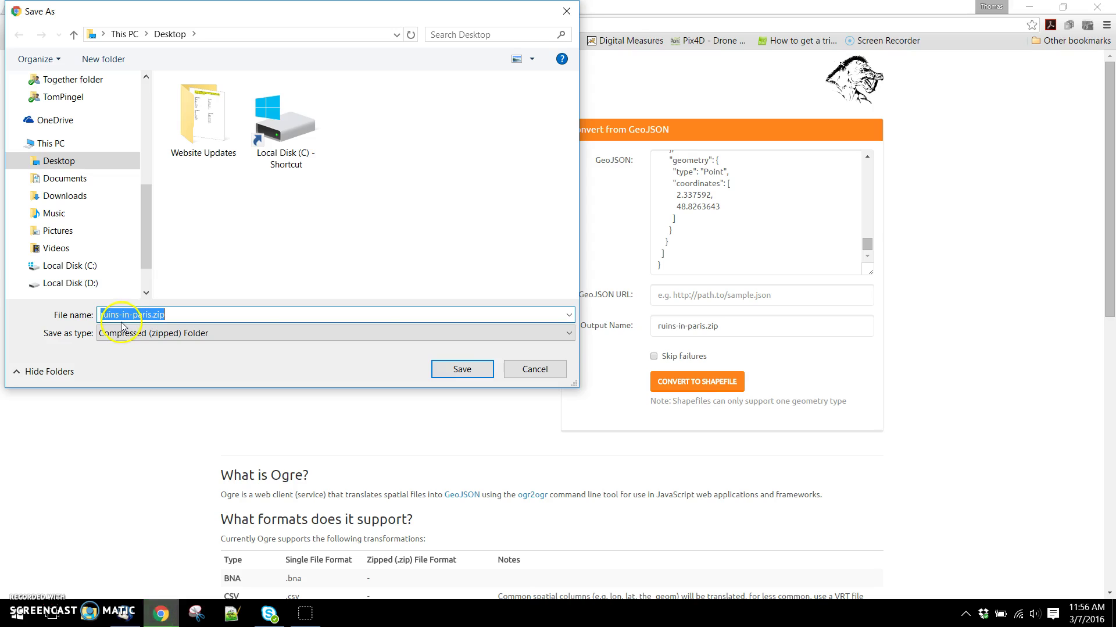
click(463, 370)
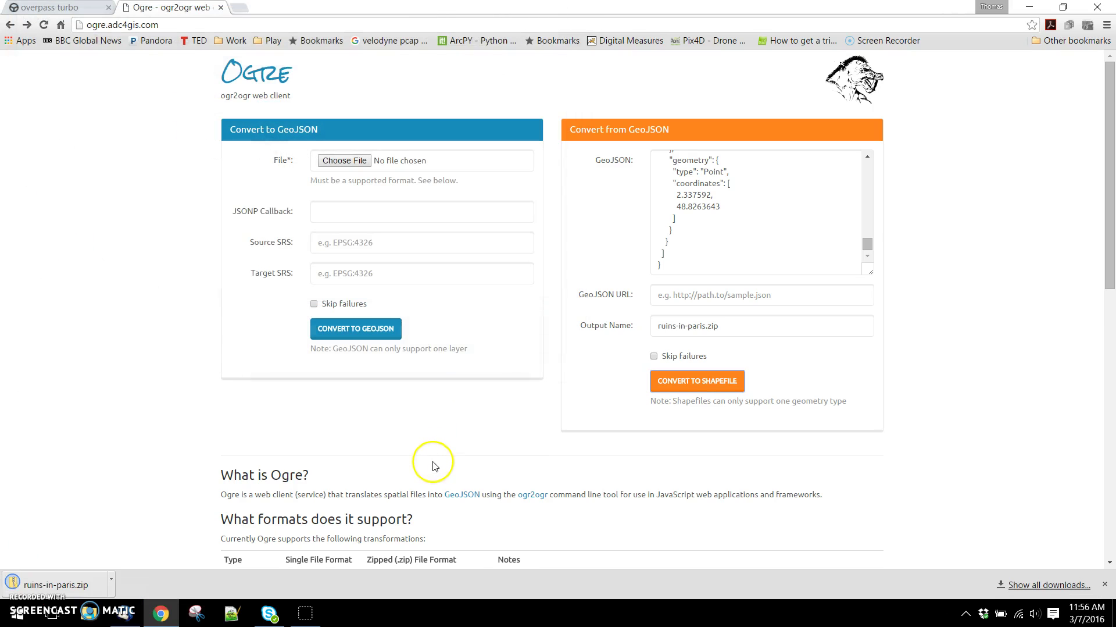
Show the downloaded ruins-in-paris.zip in its folder and extract it with 7-Zip to ruins-in-paris\
click(117, 580)
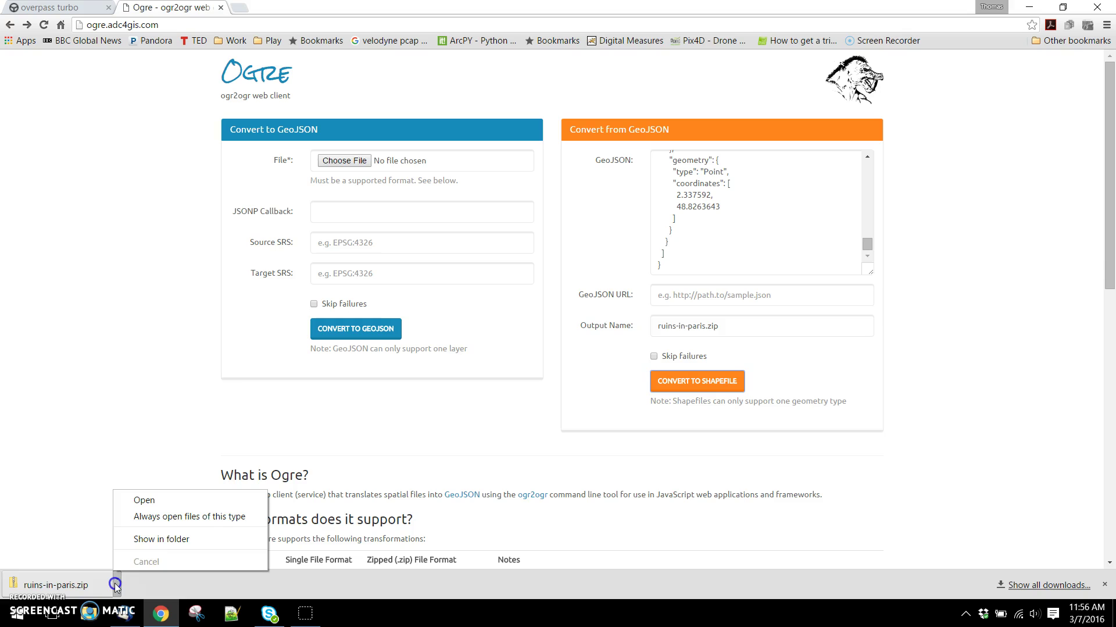
click(149, 538)
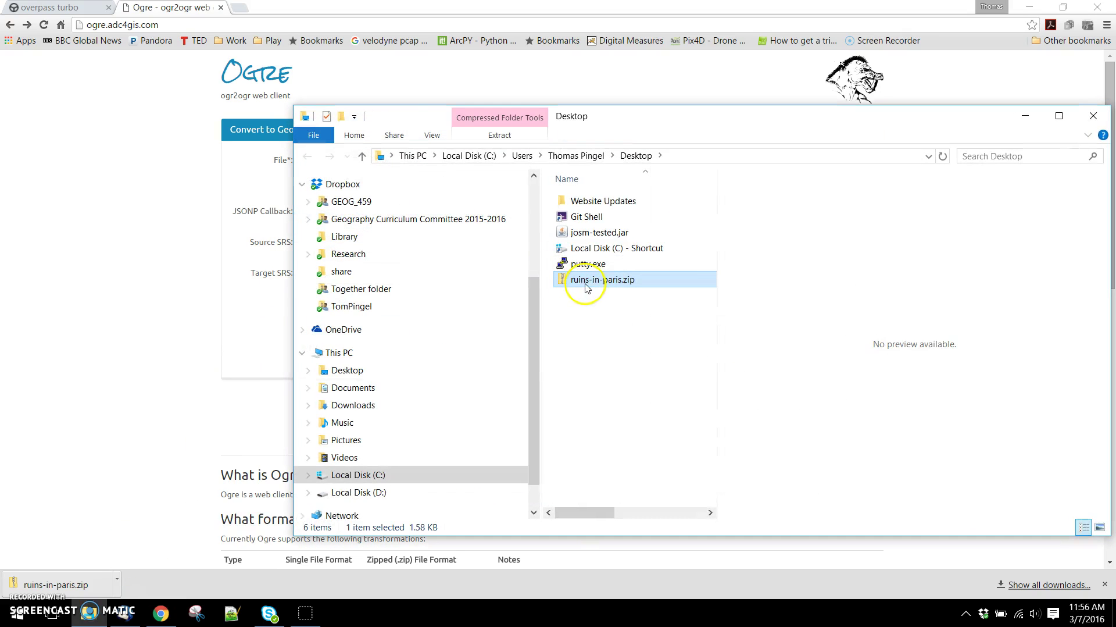
right_click(584, 280)
mouse_move(634, 307)
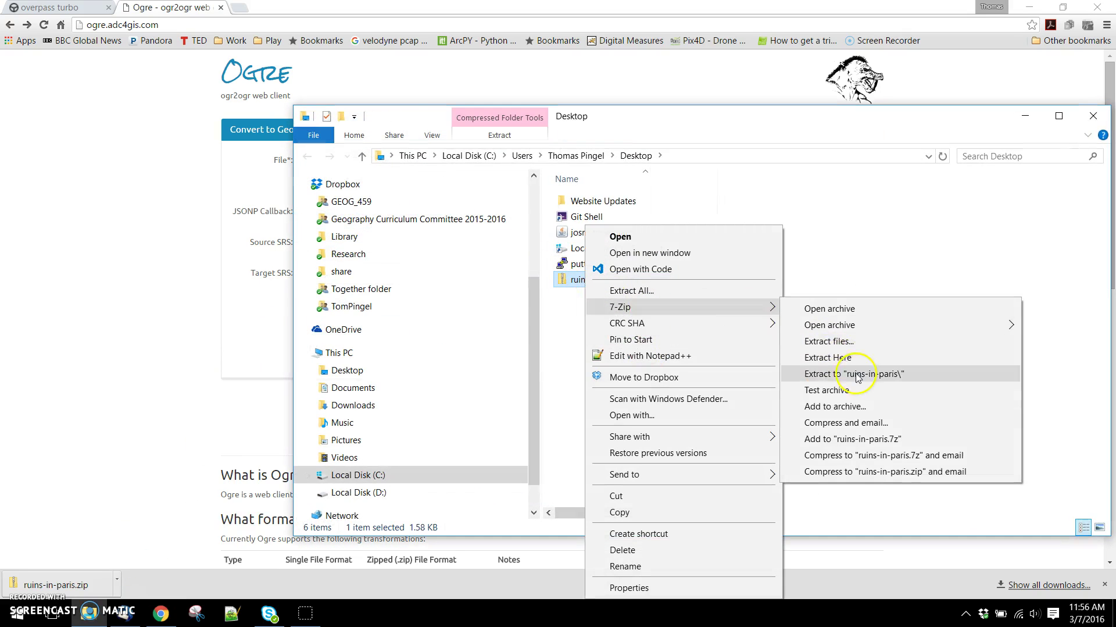
click(837, 361)
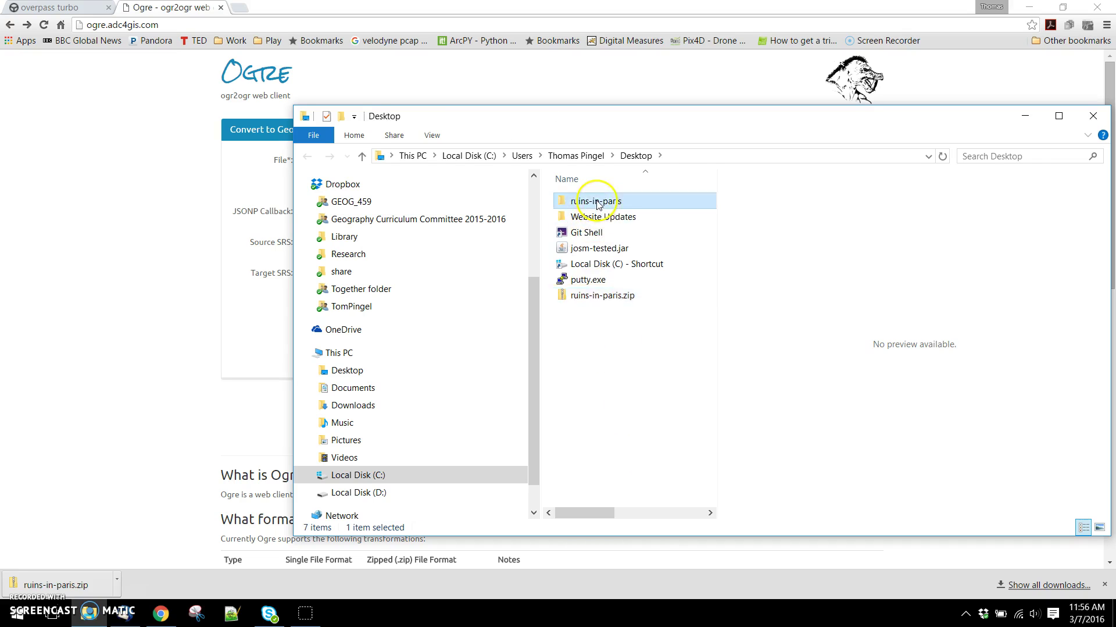
Open the extracted ruins-in-paris folder, widen its file list, and launch ArcMap
double_click(619, 201)
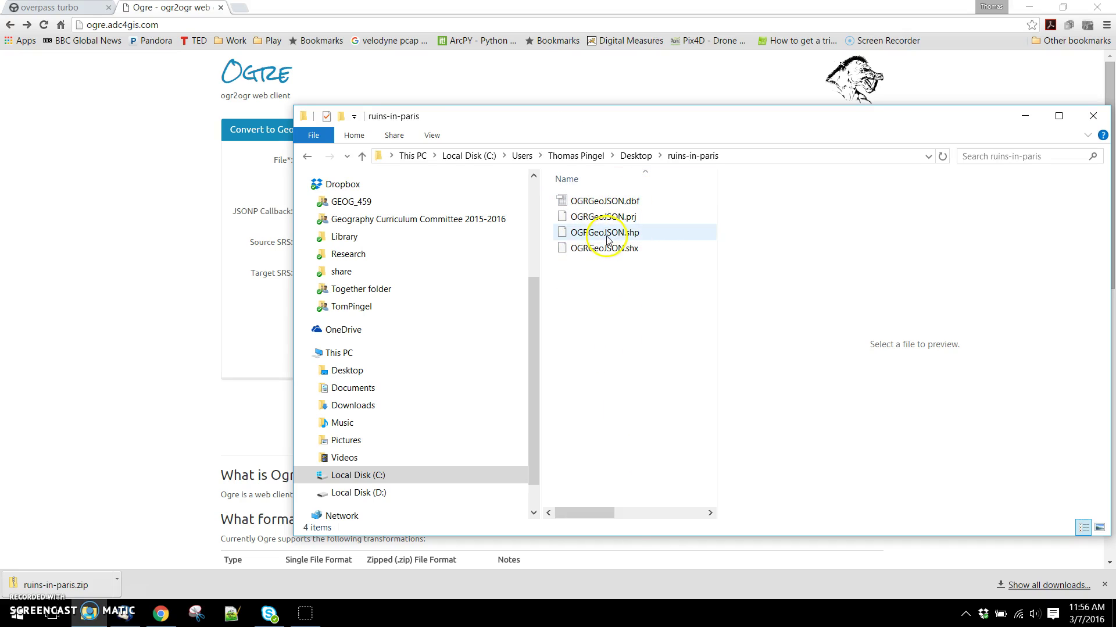
drag(720, 241, 1000, 242)
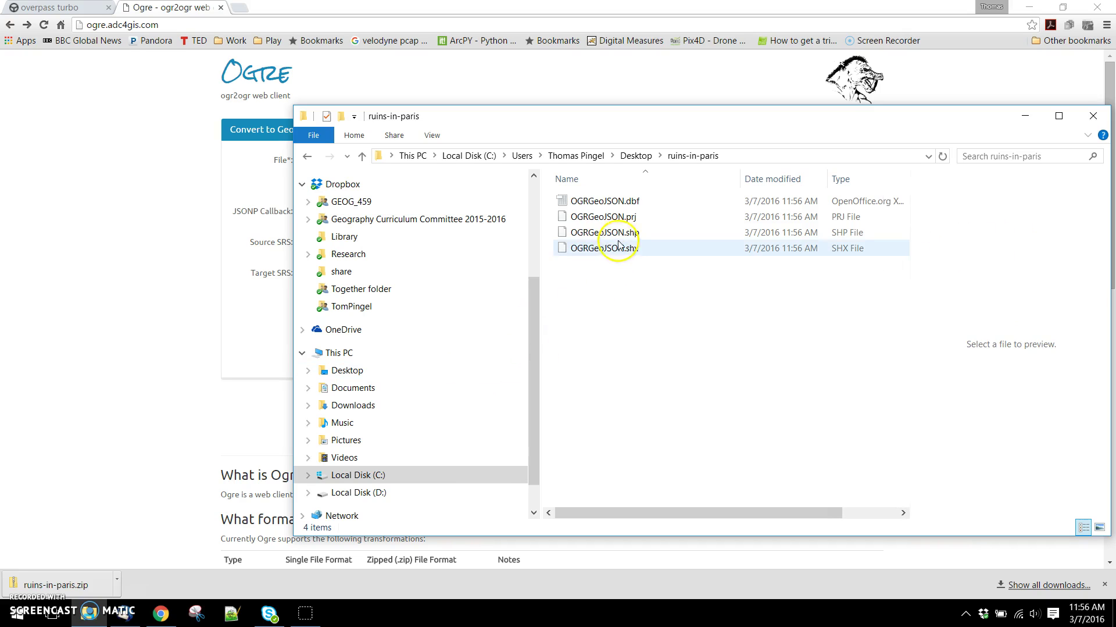
click(17, 613)
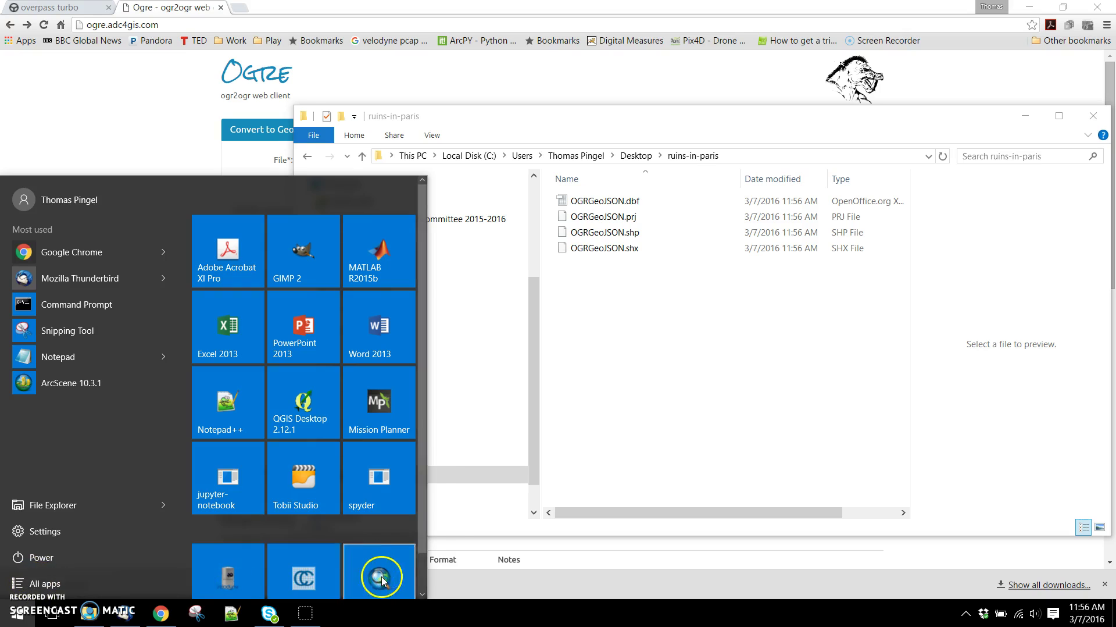
click(567, 303)
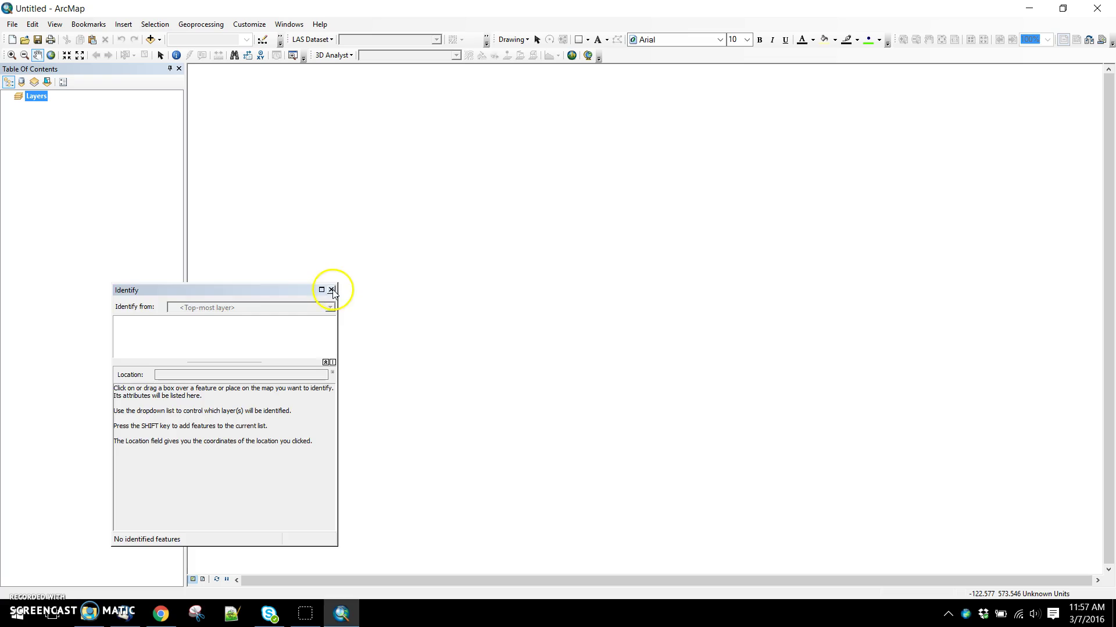
Add OGRGeoJSON.shp to the ArcMap map by dragging it from the ruins-in-paris folder
click(331, 289)
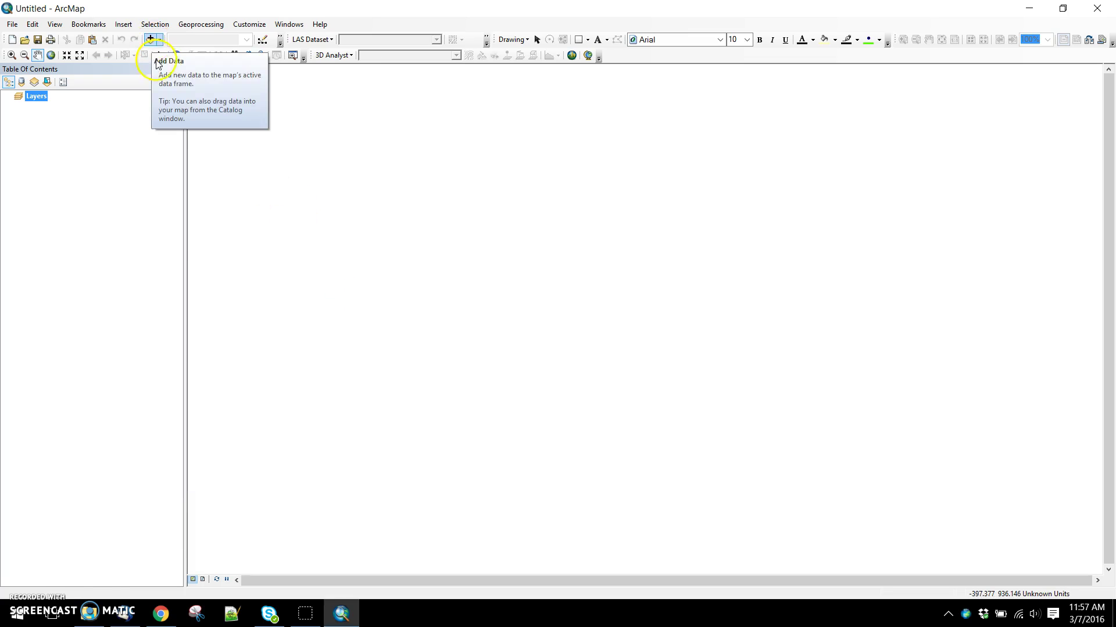
click(89, 612)
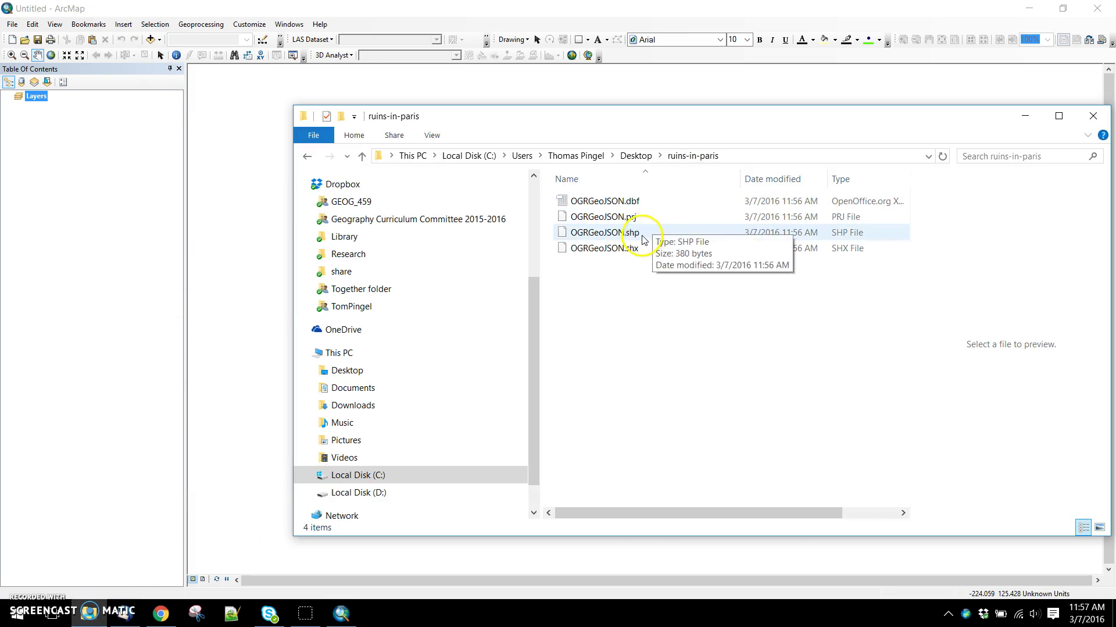
drag(653, 236, 221, 239)
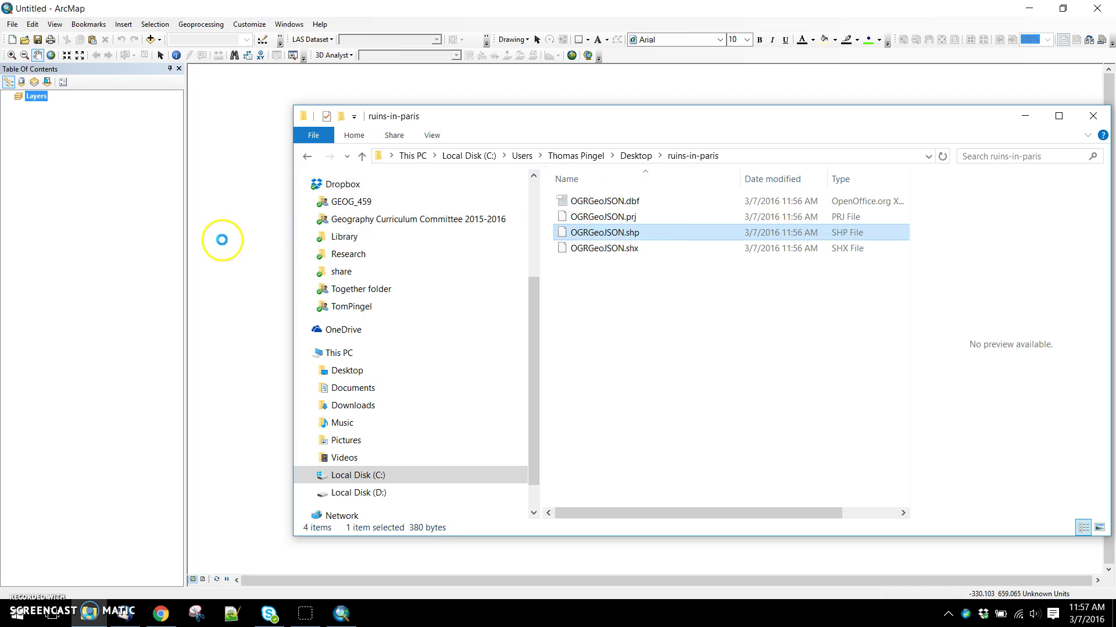
Identify a ruin point, showing the attributes of Ruines de l'abbaye de Longchamp
click(299, 8)
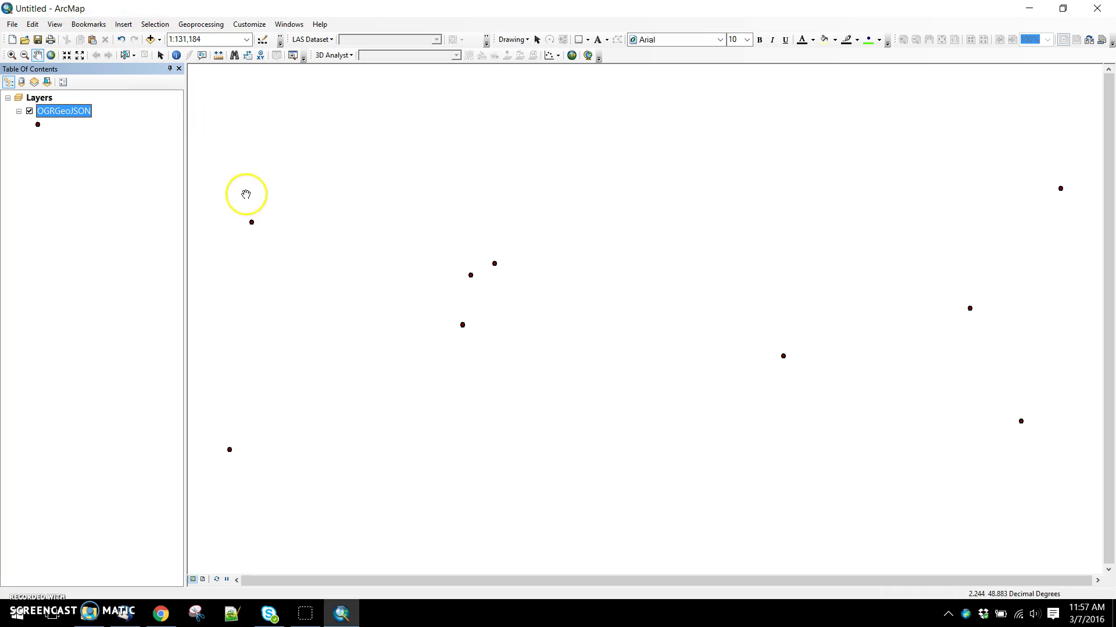
click(176, 55)
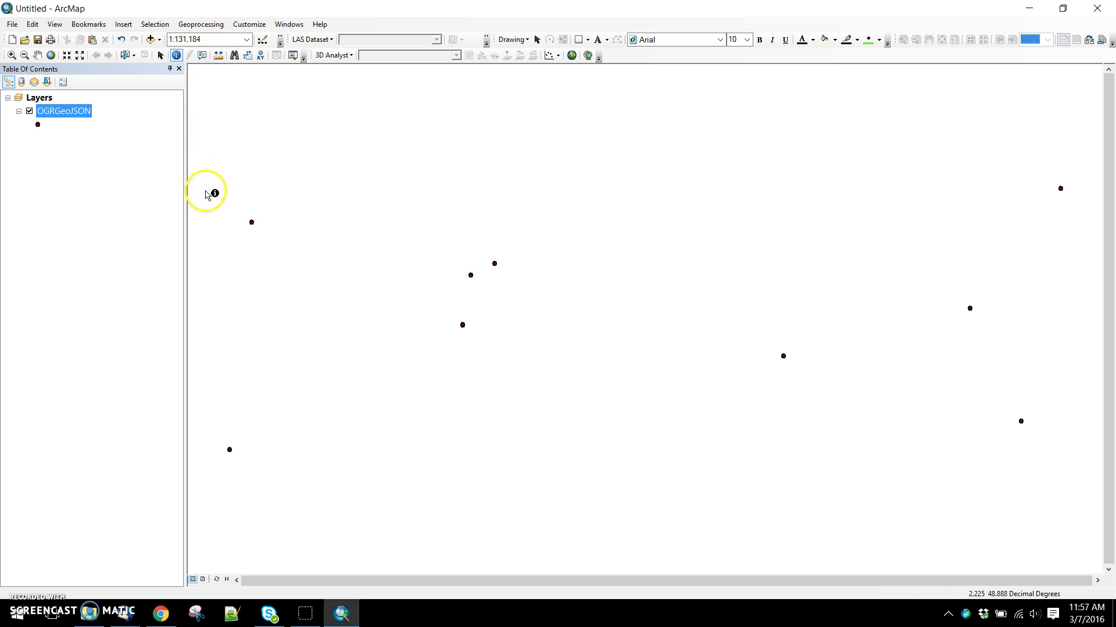
click(252, 223)
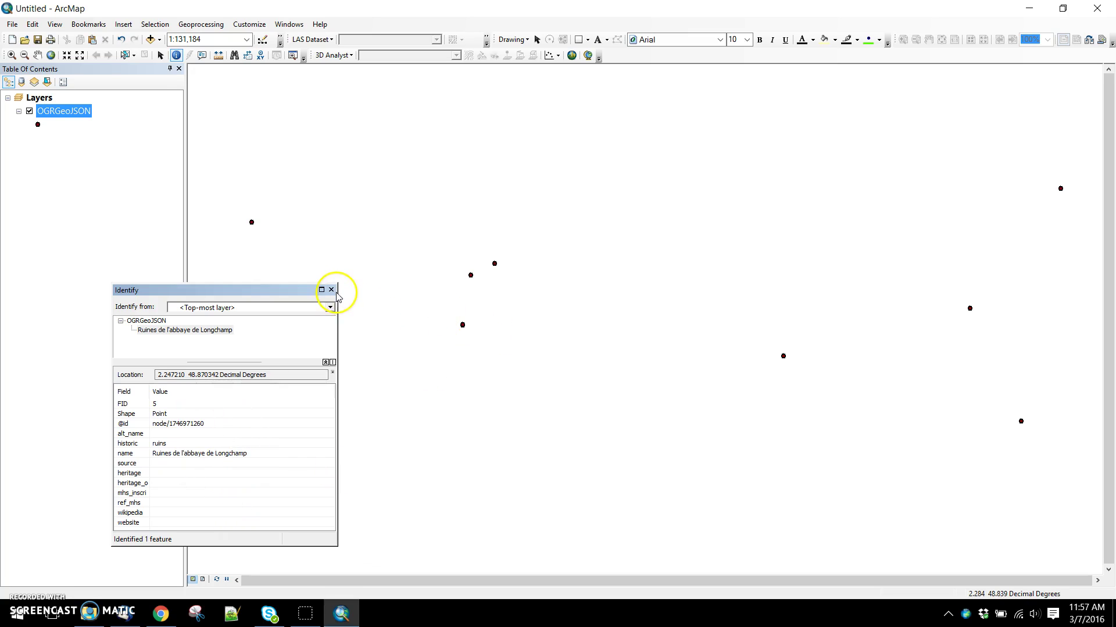
Close the Identify panel and add the National Geographic World Map basemap beneath the ruin points
click(331, 289)
click(159, 39)
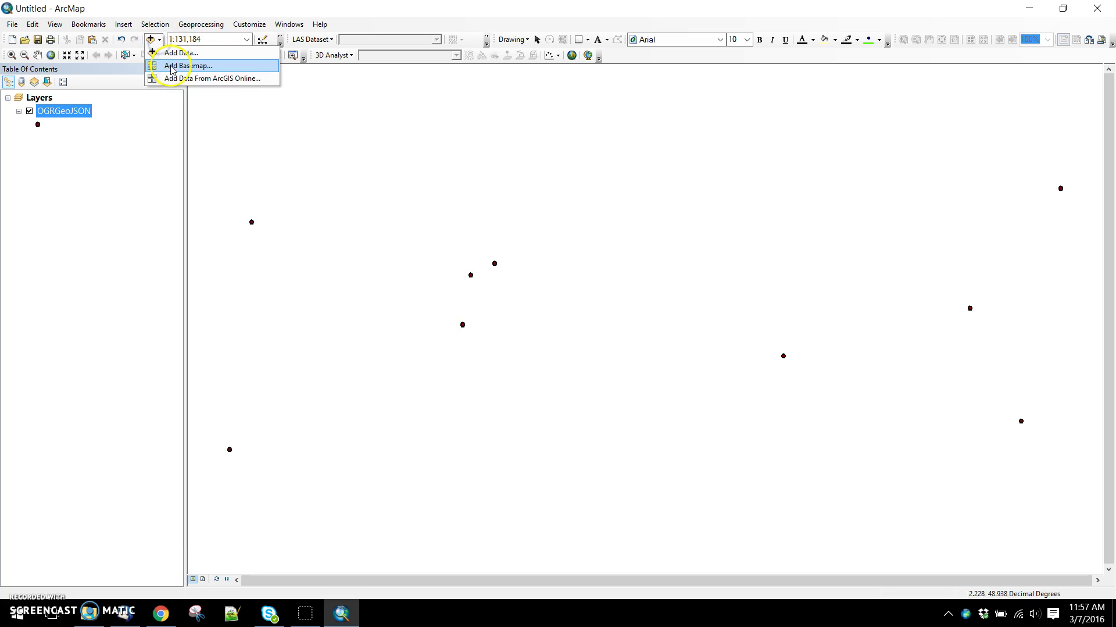
click(172, 65)
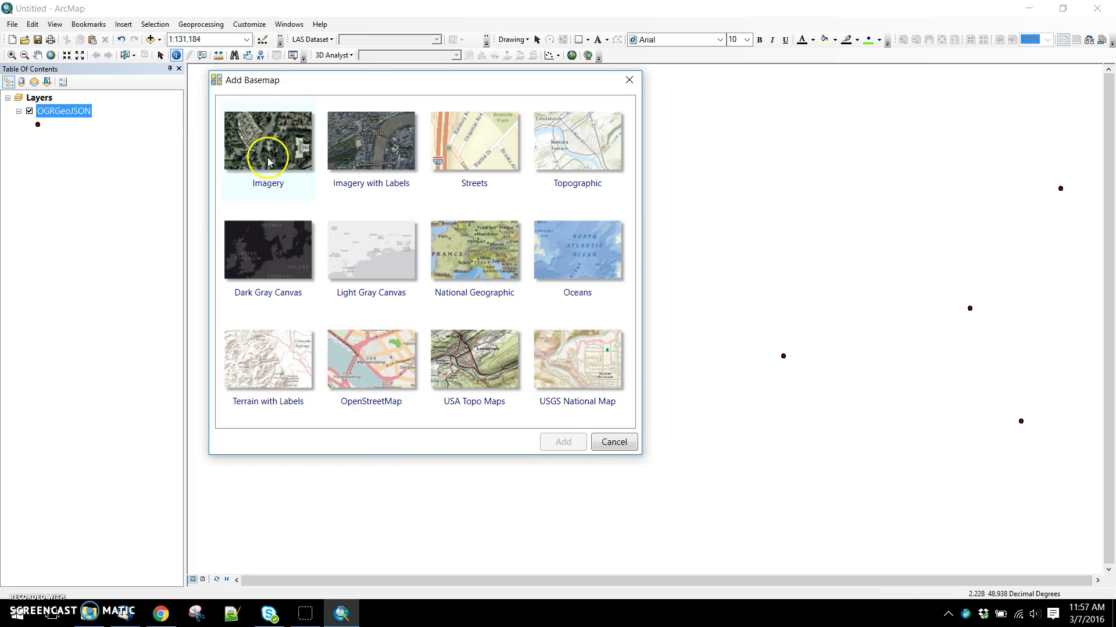
click(267, 156)
click(486, 275)
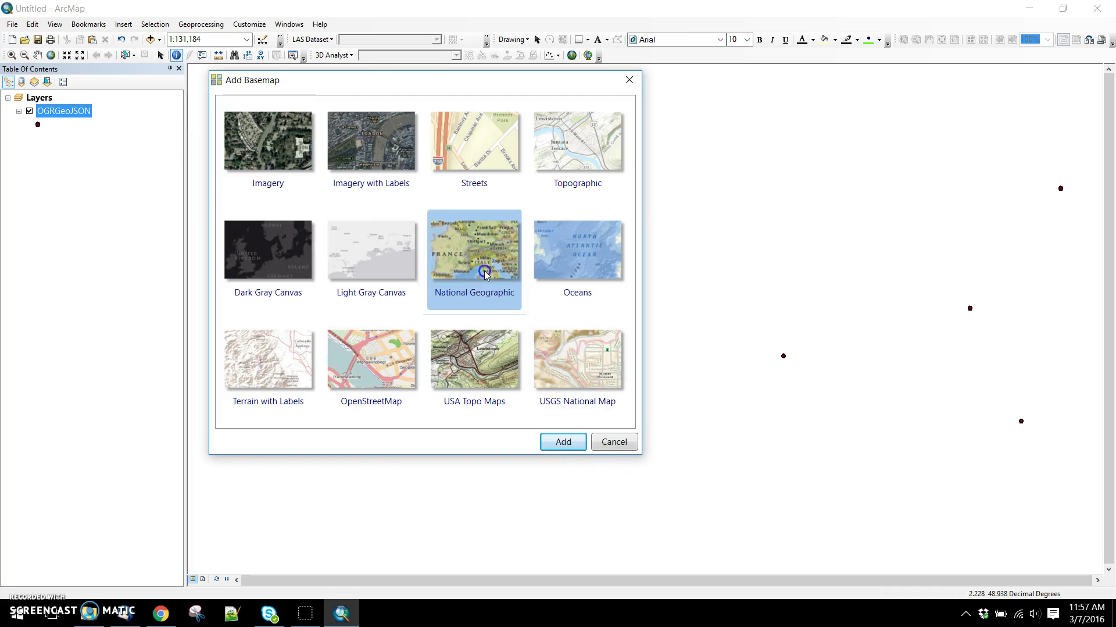
click(578, 445)
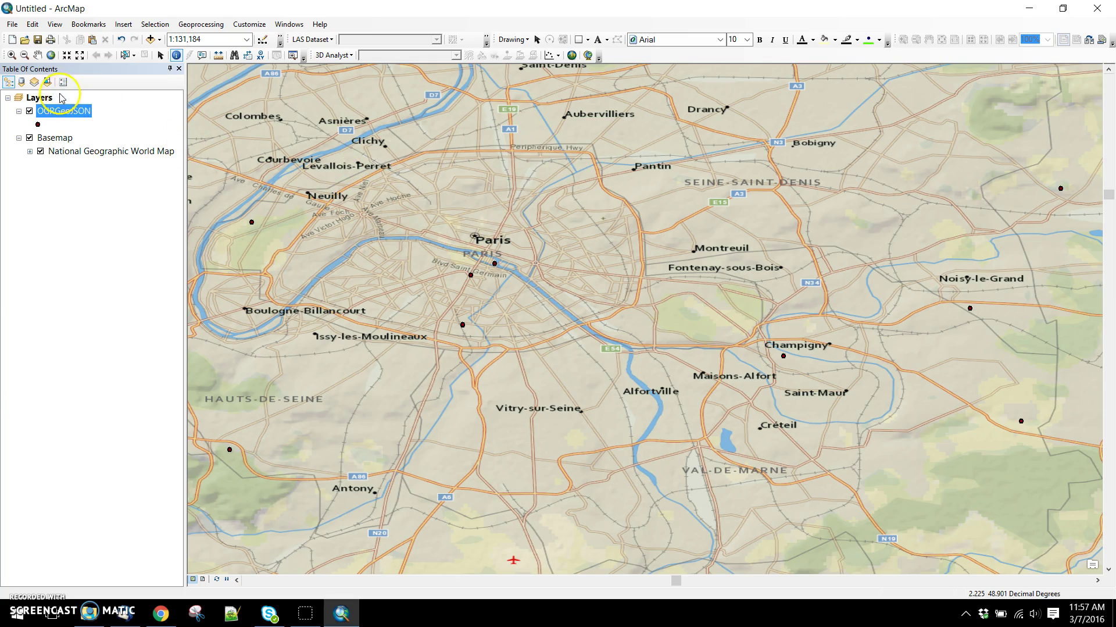
Set the Layers data frame's coordinate system to WGS 1984 World Mercator, then pan the map
right_click(39, 97)
click(116, 350)
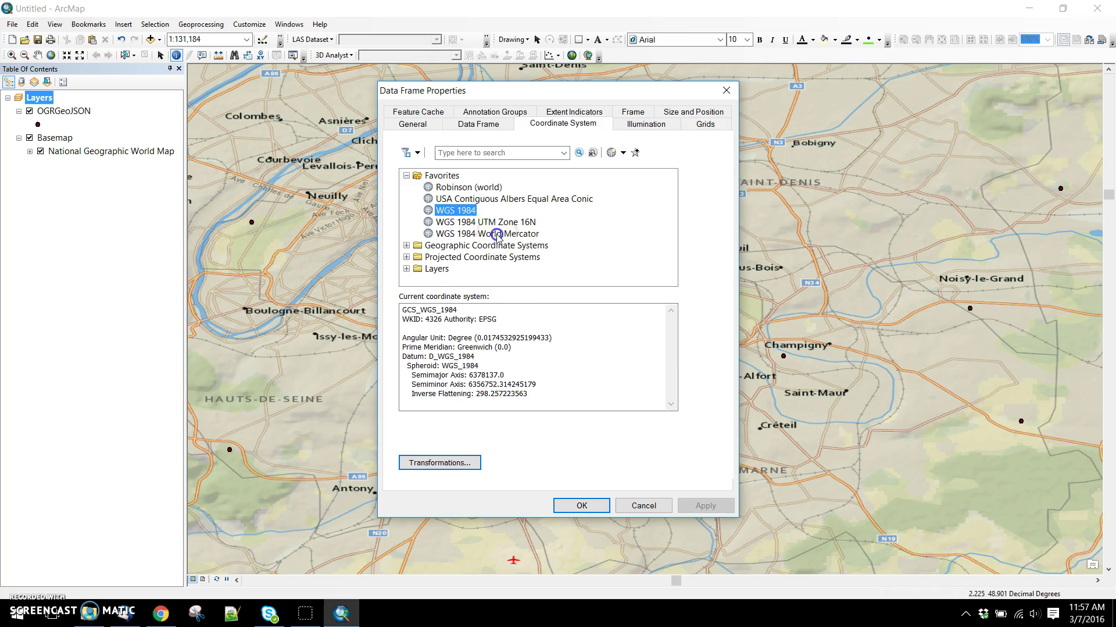
click(497, 236)
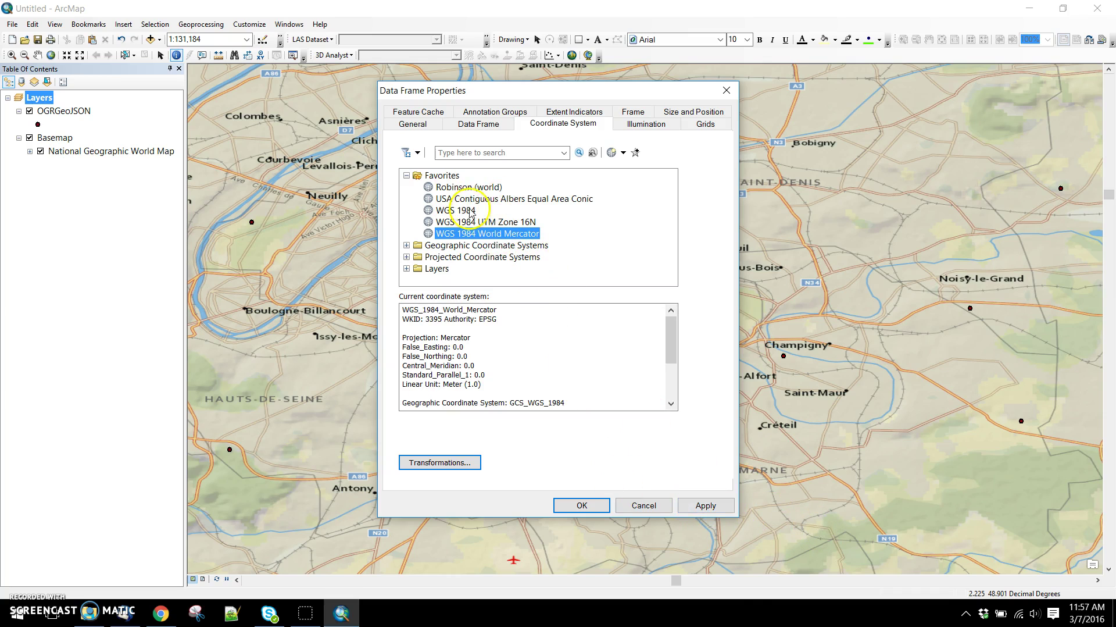
click(704, 501)
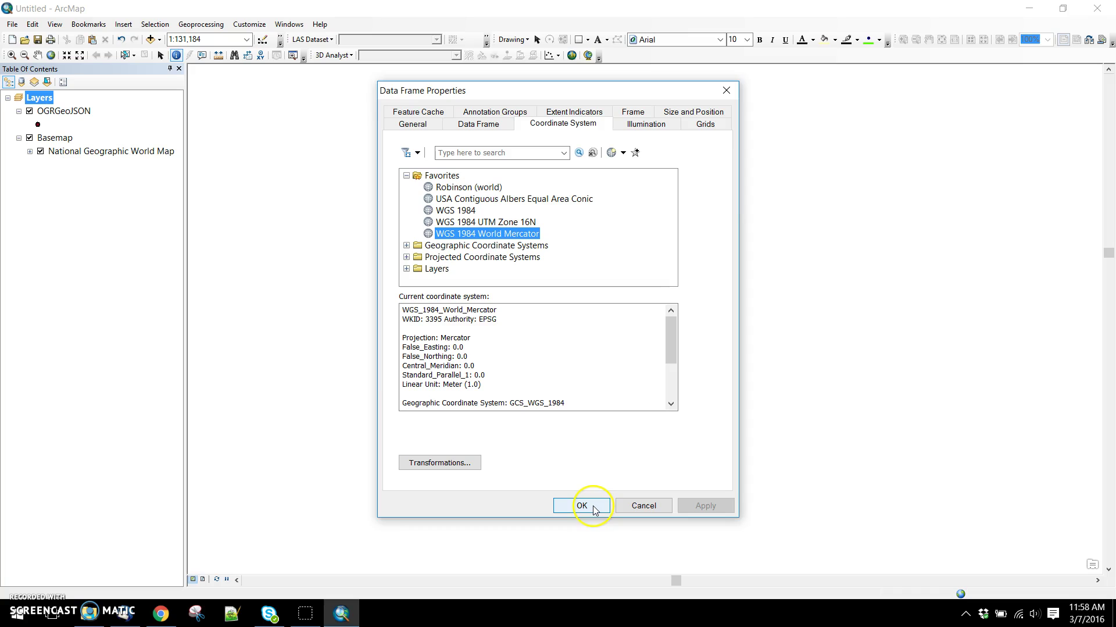
click(594, 509)
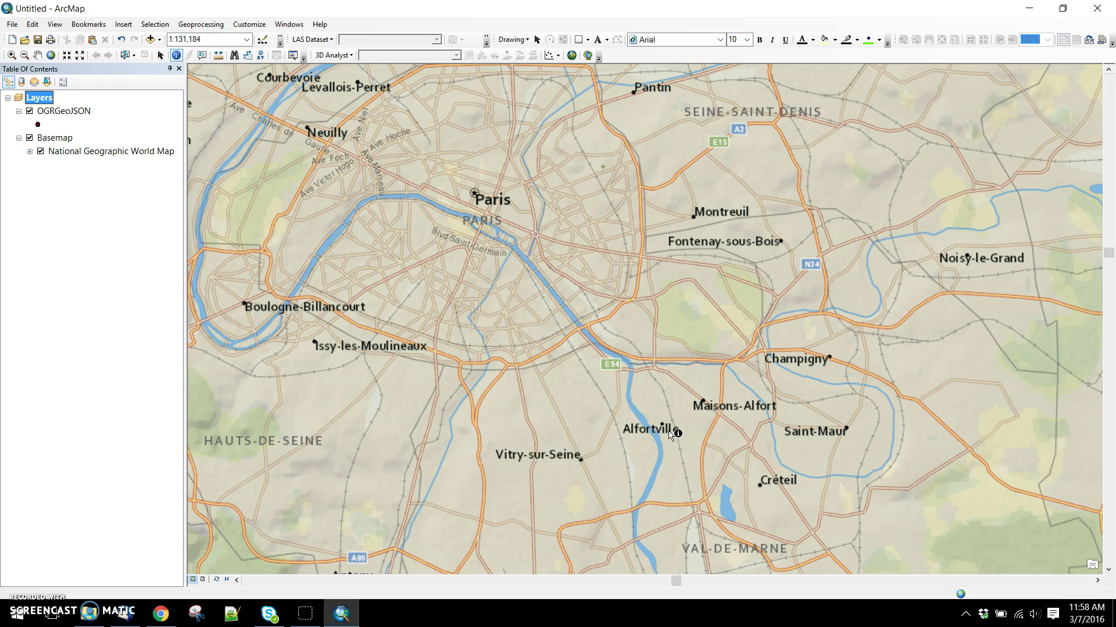
click(37, 55)
drag(787, 461, 788, 461)
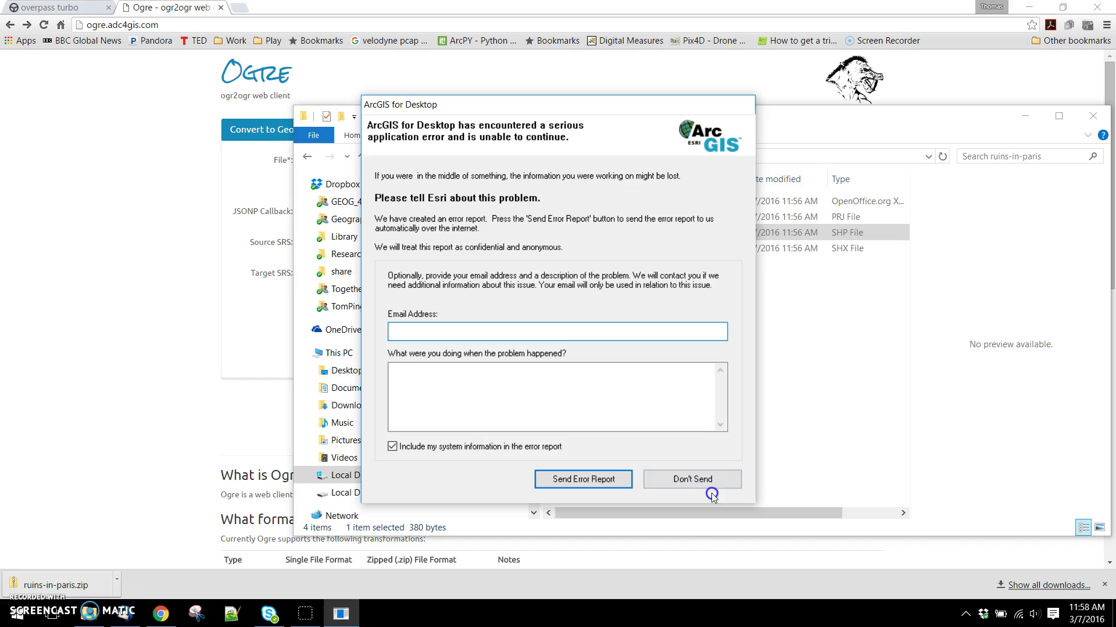
Dismiss the ArcGIS for Desktop crash report without sending it
click(693, 480)
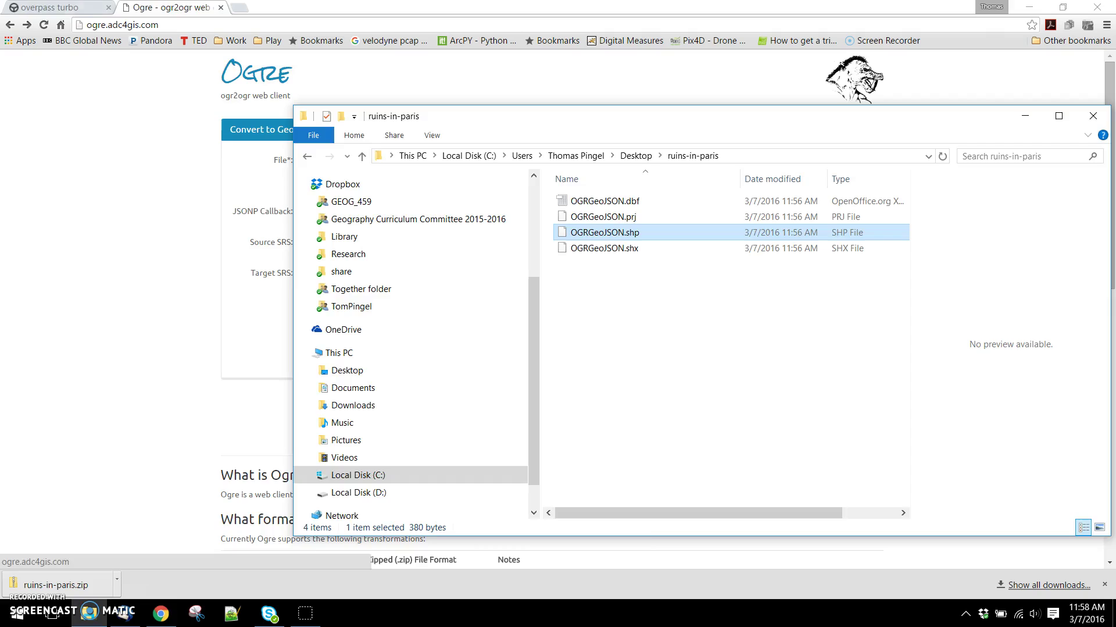
Look at the overpass turbo ruins query, then return to the Ogre converter page in Chrome
click(46, 7)
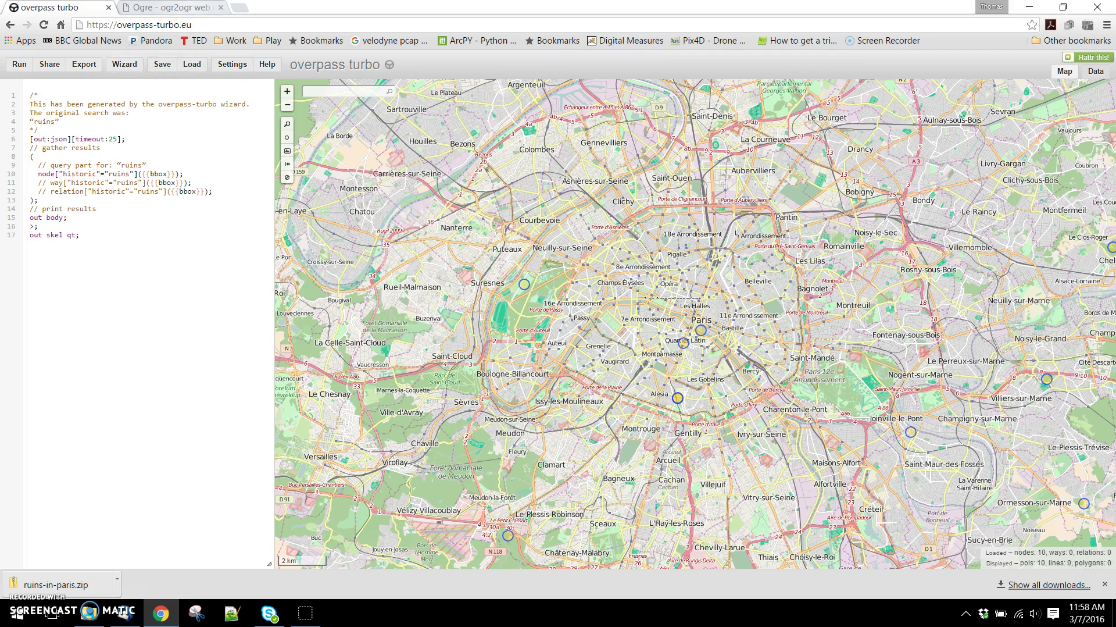
click(187, 8)
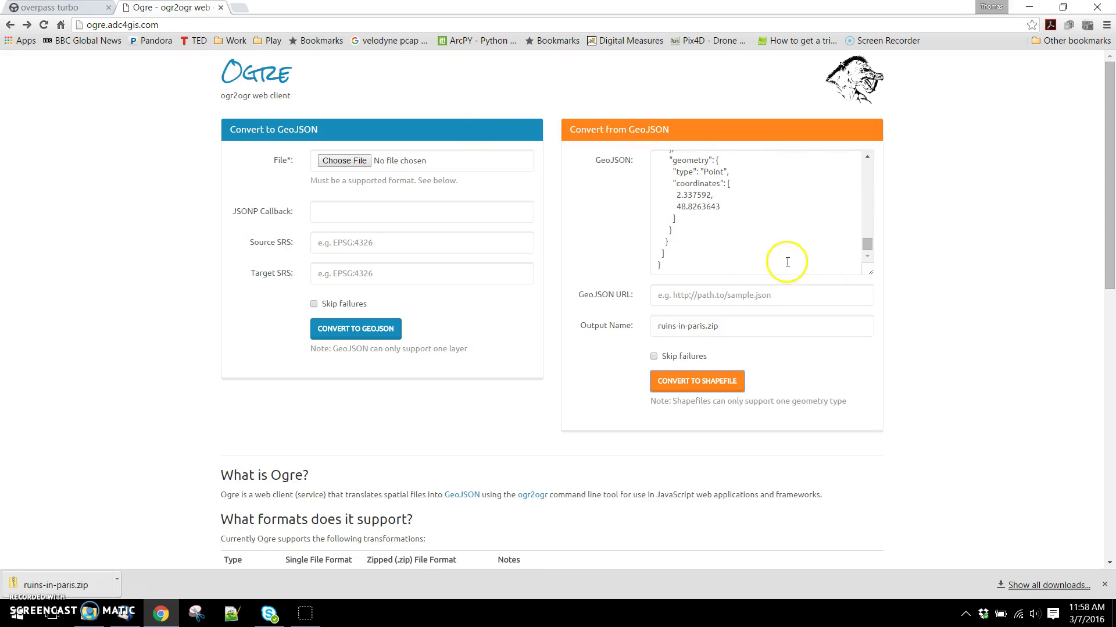